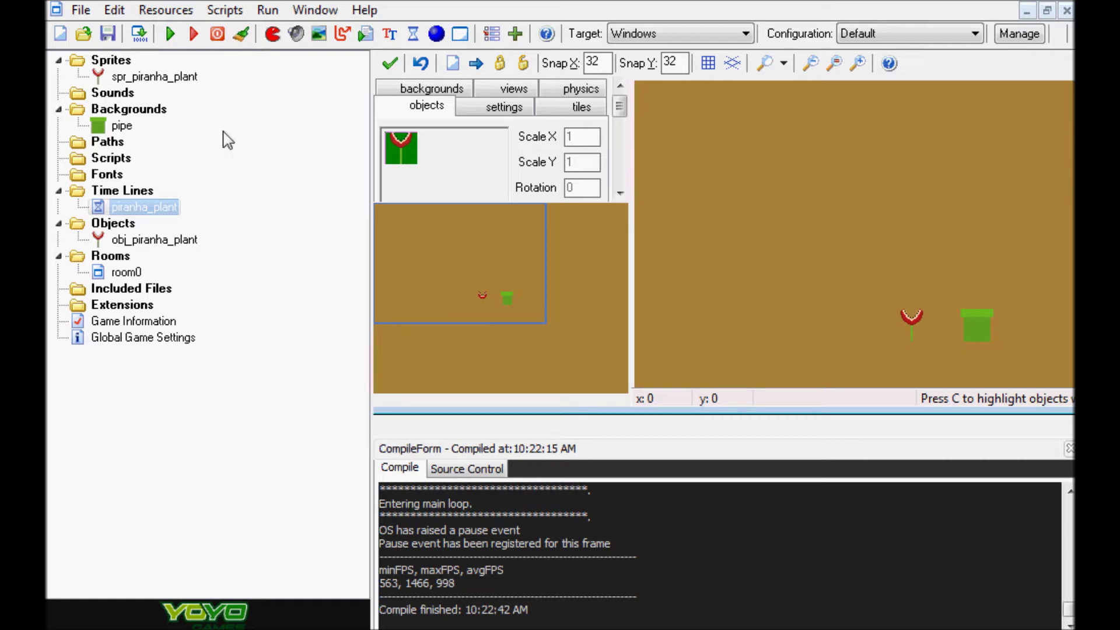
Test-run the game, then inspect the piranha plant sprite's frames
click(170, 35)
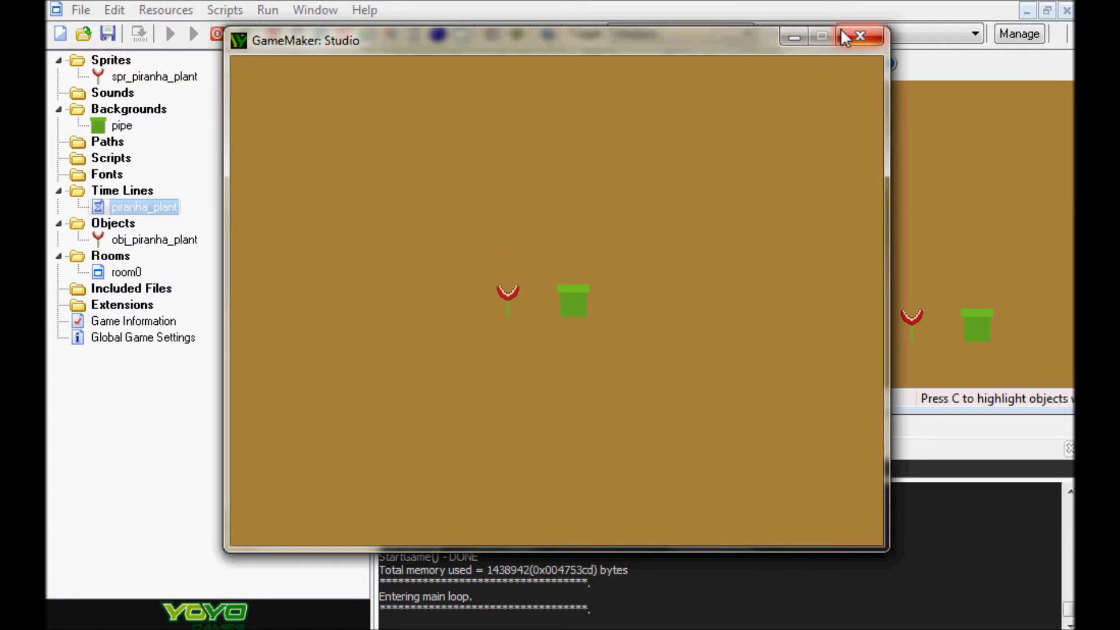
click(858, 36)
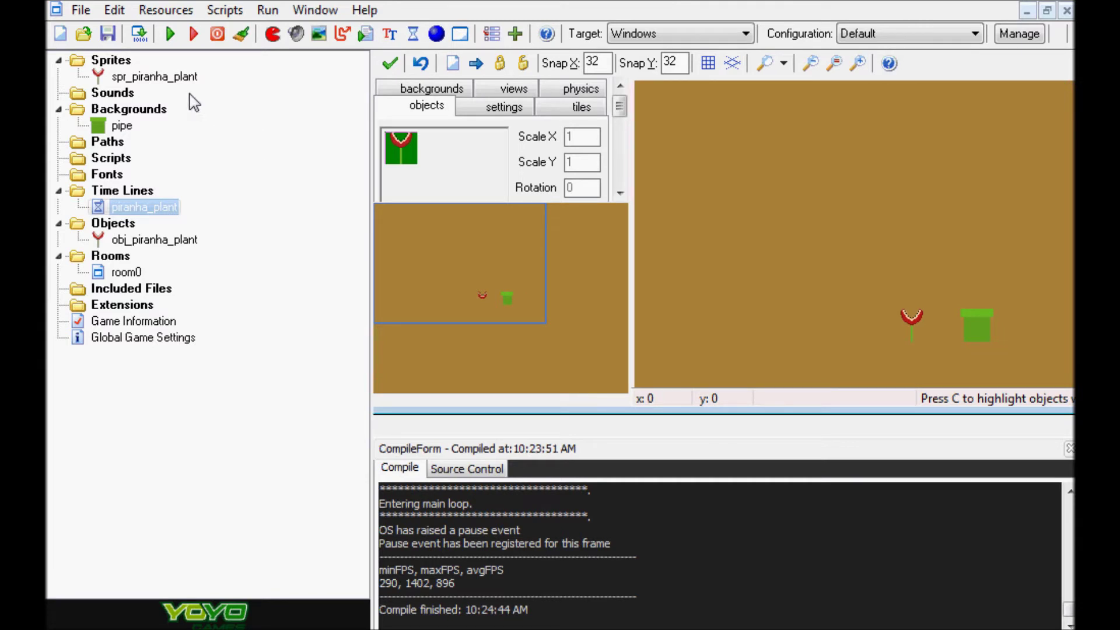
click(174, 81)
double_click(173, 79)
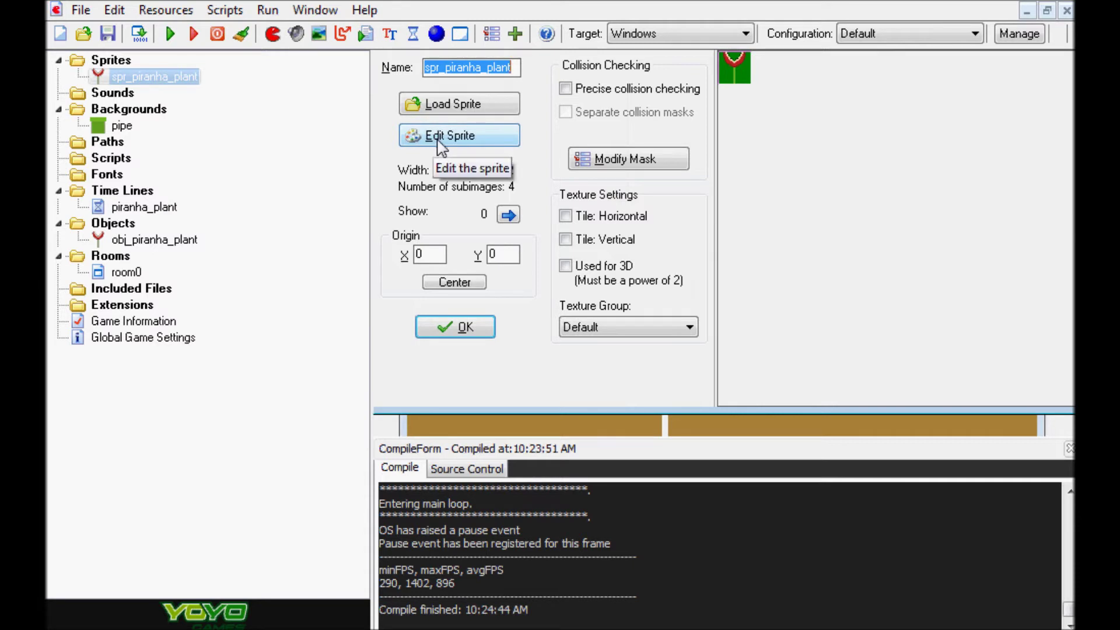
click(471, 140)
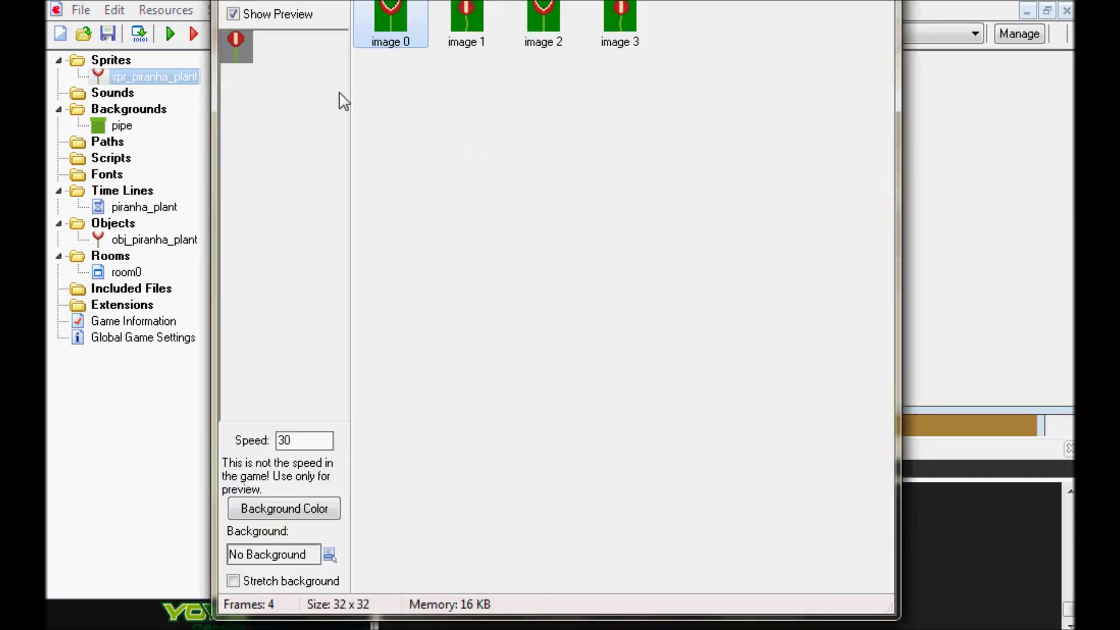
click(369, 100)
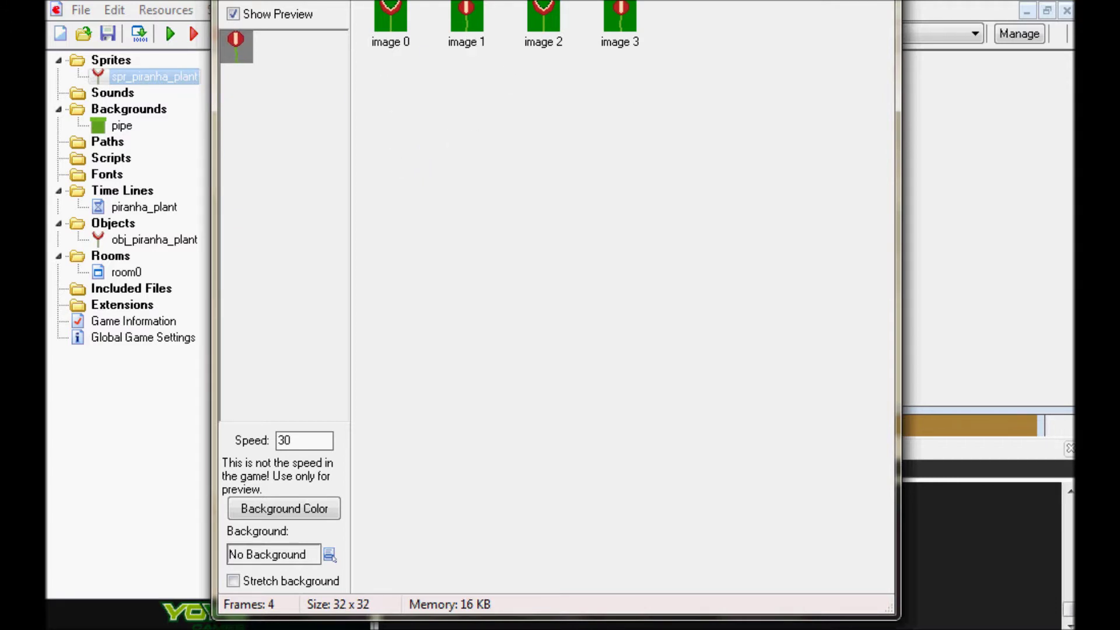
key(Escape)
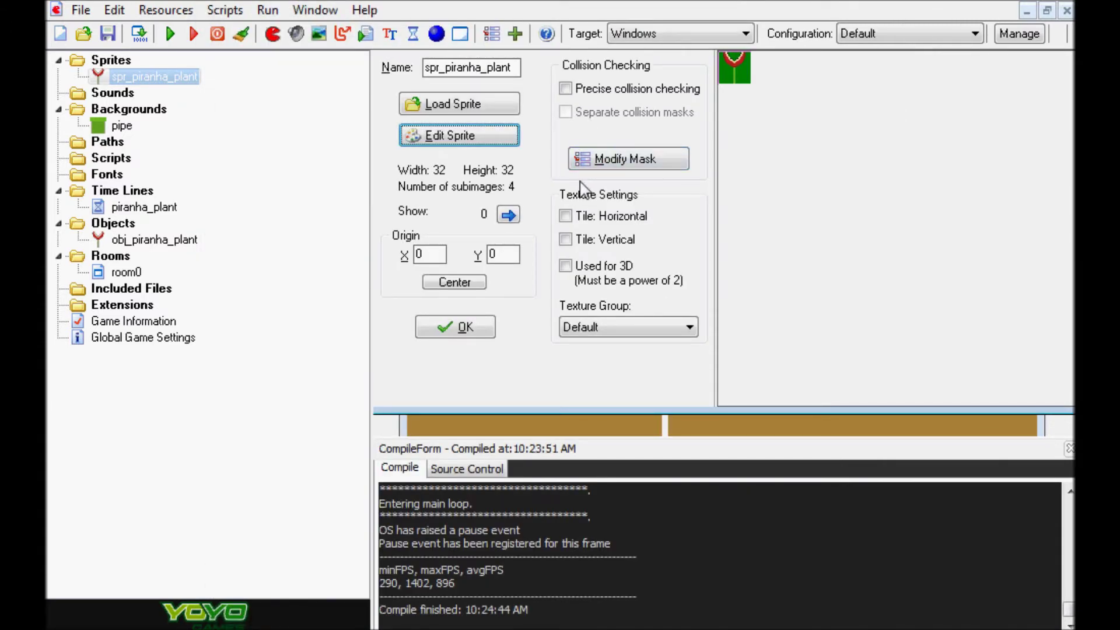
click(458, 328)
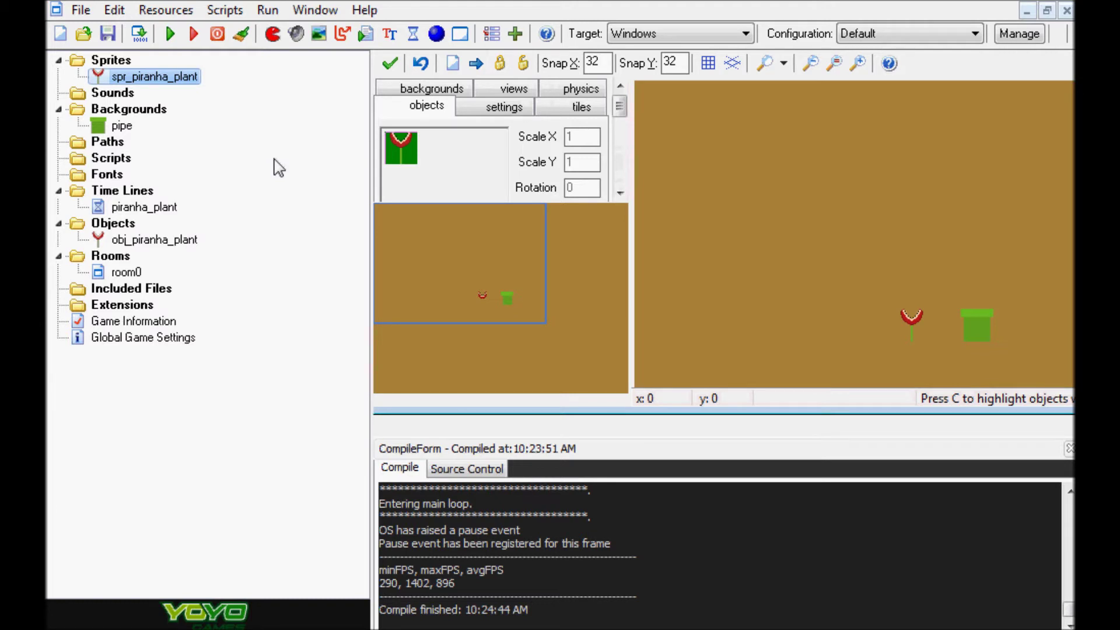
Inspect the pipe background image
double_click(121, 126)
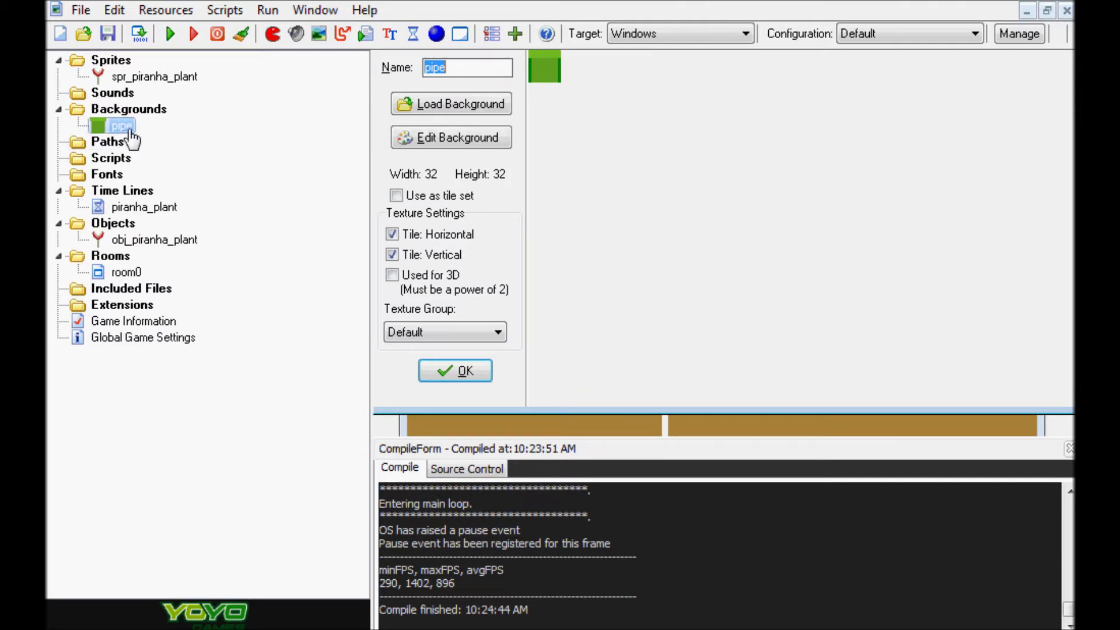
click(489, 140)
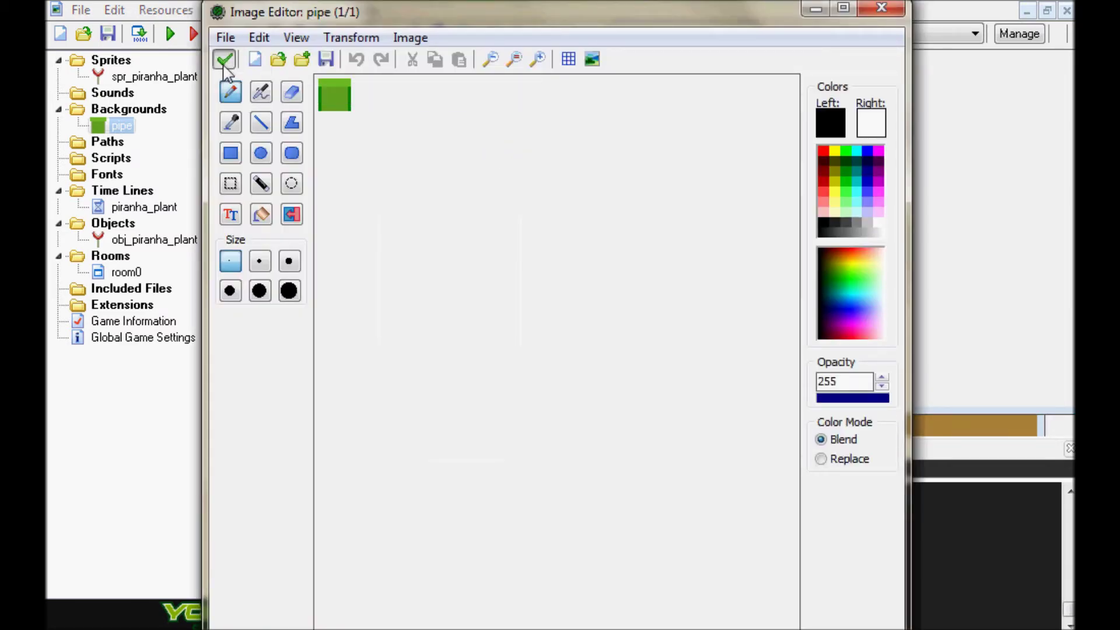
click(224, 61)
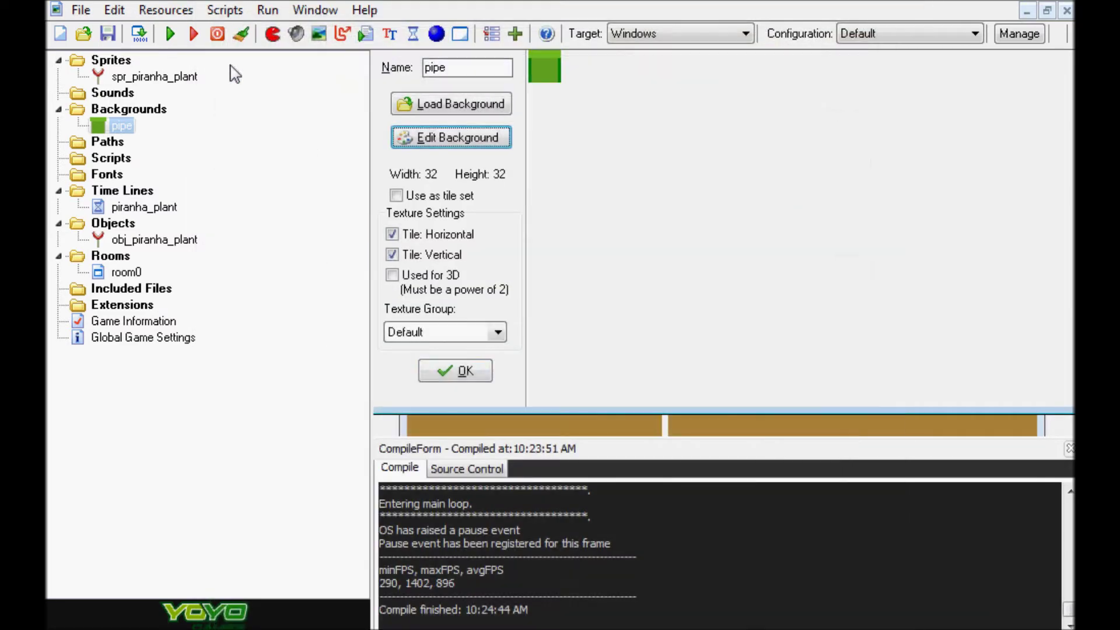
click(457, 371)
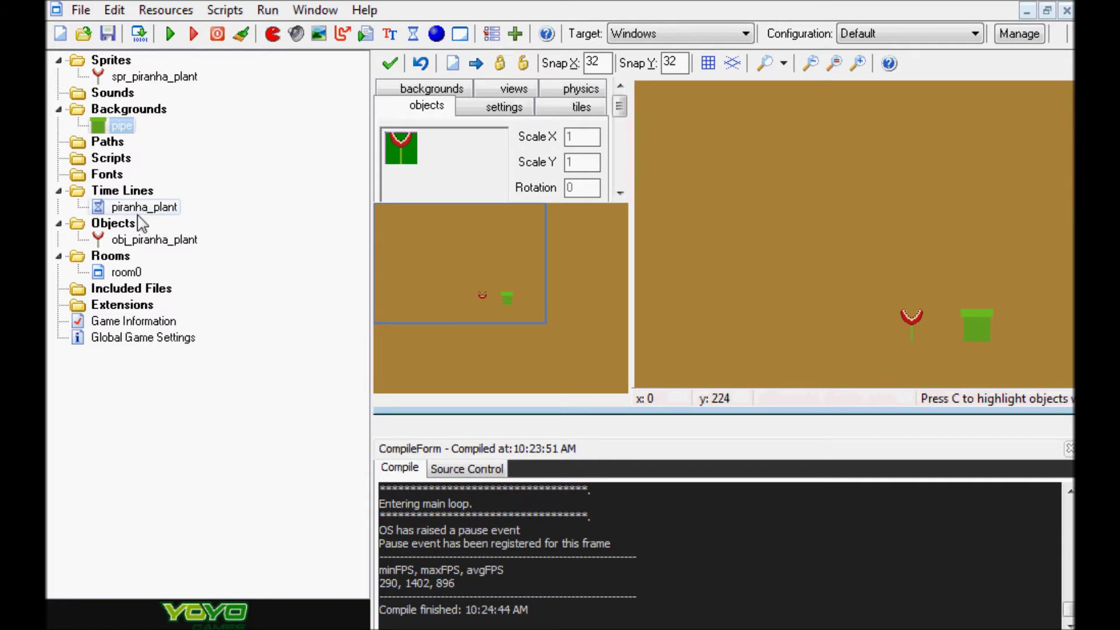
Review obj_piranha_plant's Create event: set time line piranha_plant and code image_speed = 0.3
double_click(146, 240)
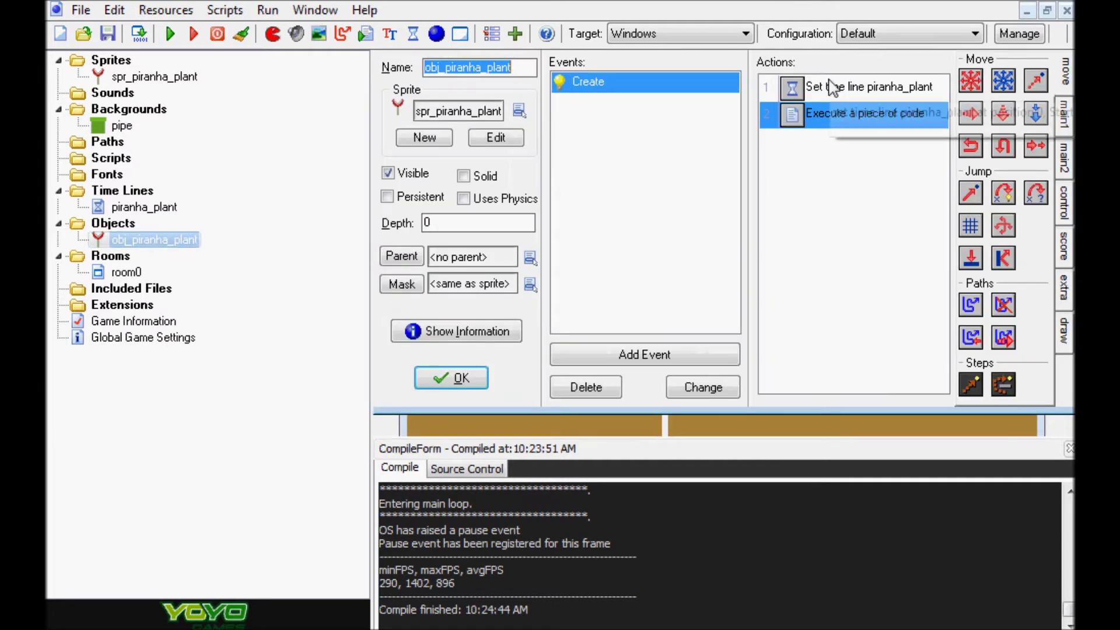
click(793, 88)
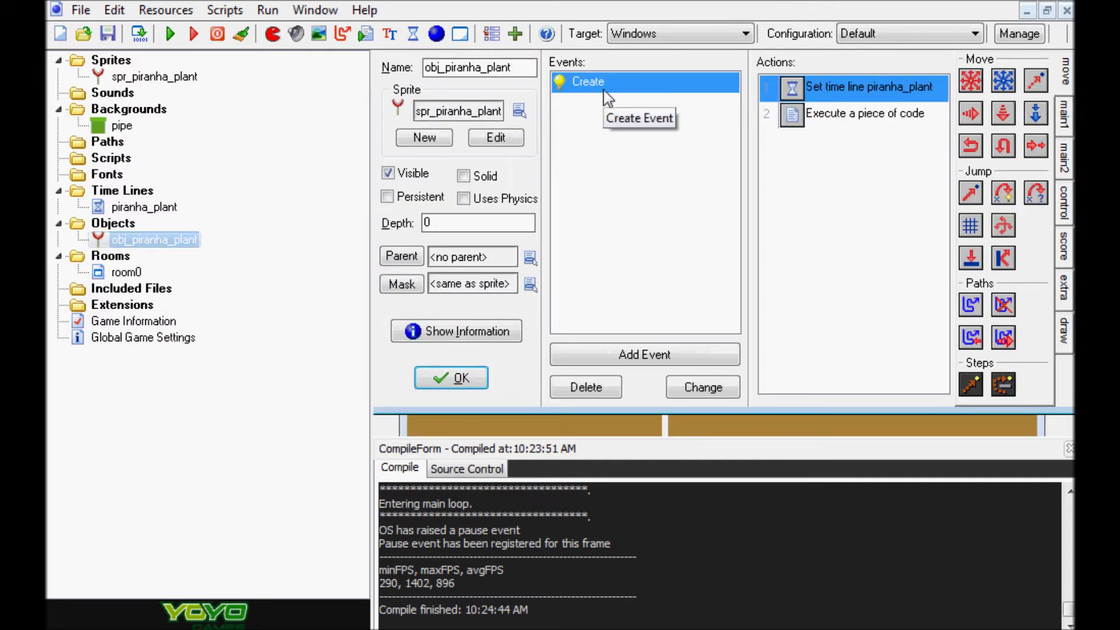
click(828, 114)
click(829, 91)
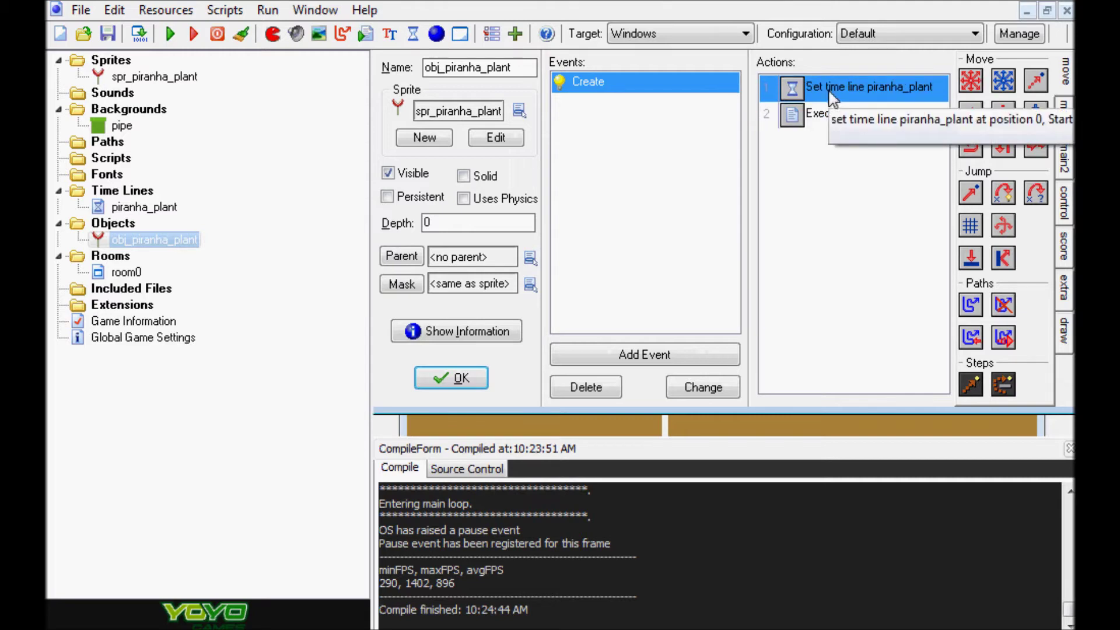
double_click(829, 113)
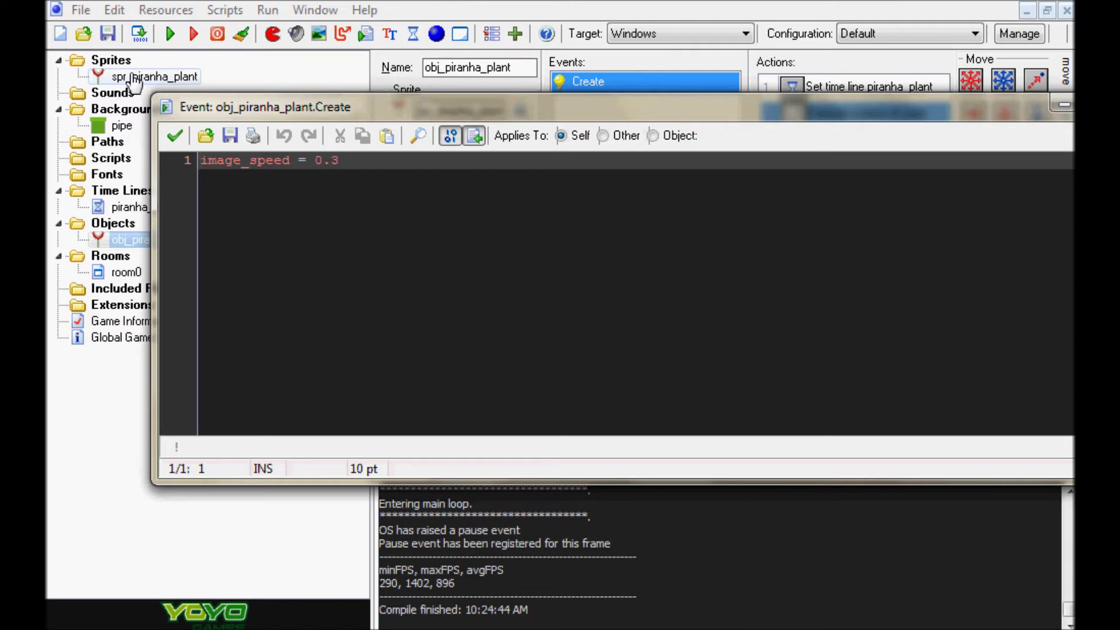
click(366, 166)
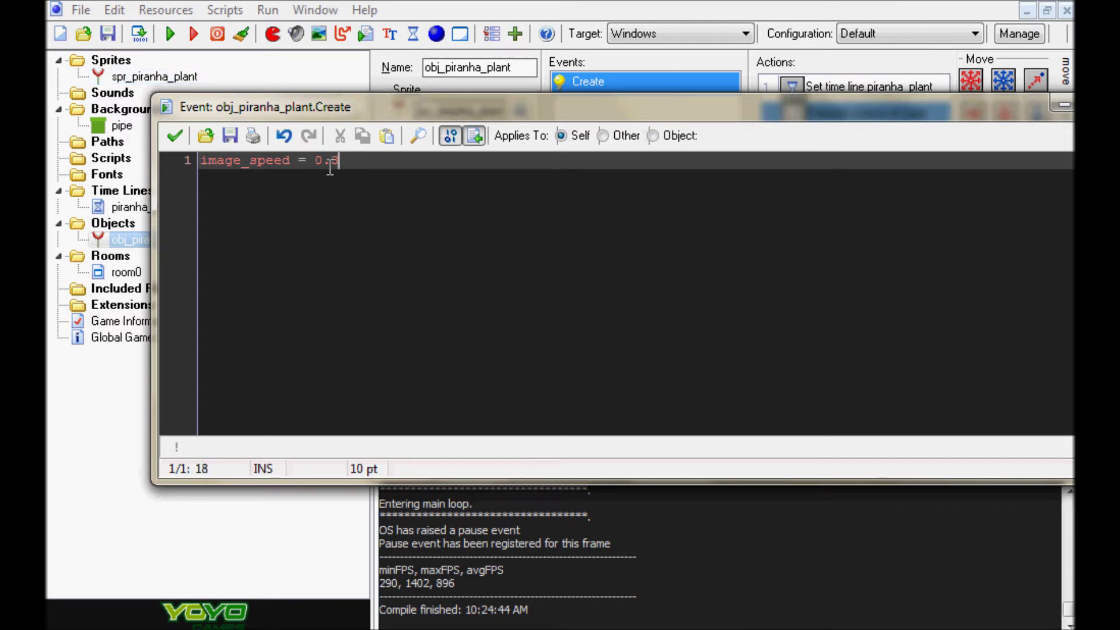
click(175, 138)
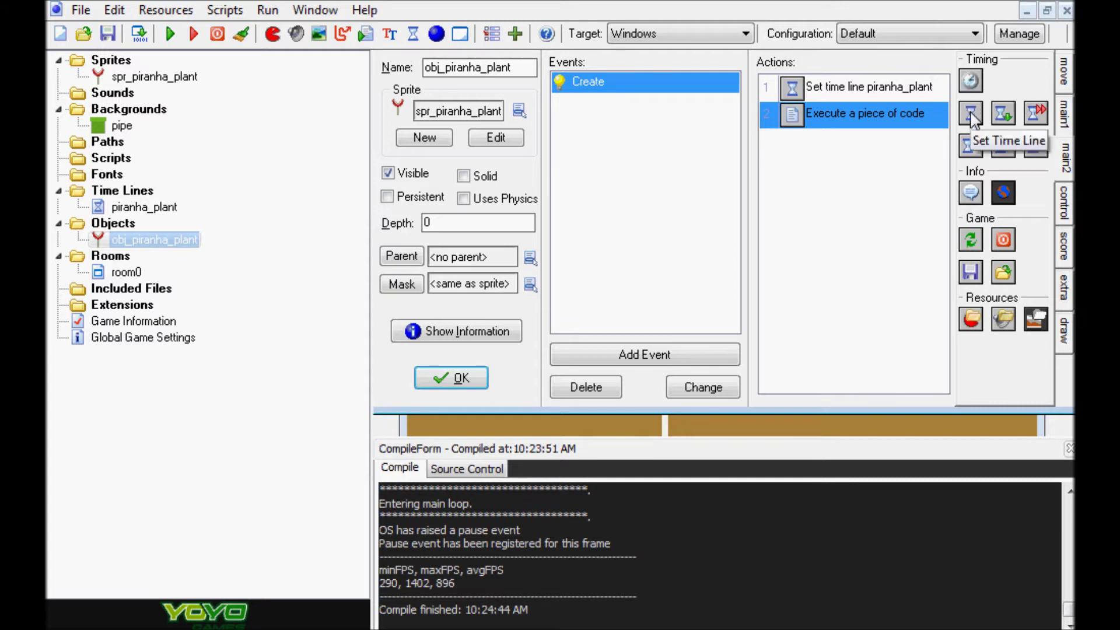
Set the time line action to piranha_plant at position 0, starting immediately and looping, and close the object
double_click(862, 88)
drag(538, 105, 576, 85)
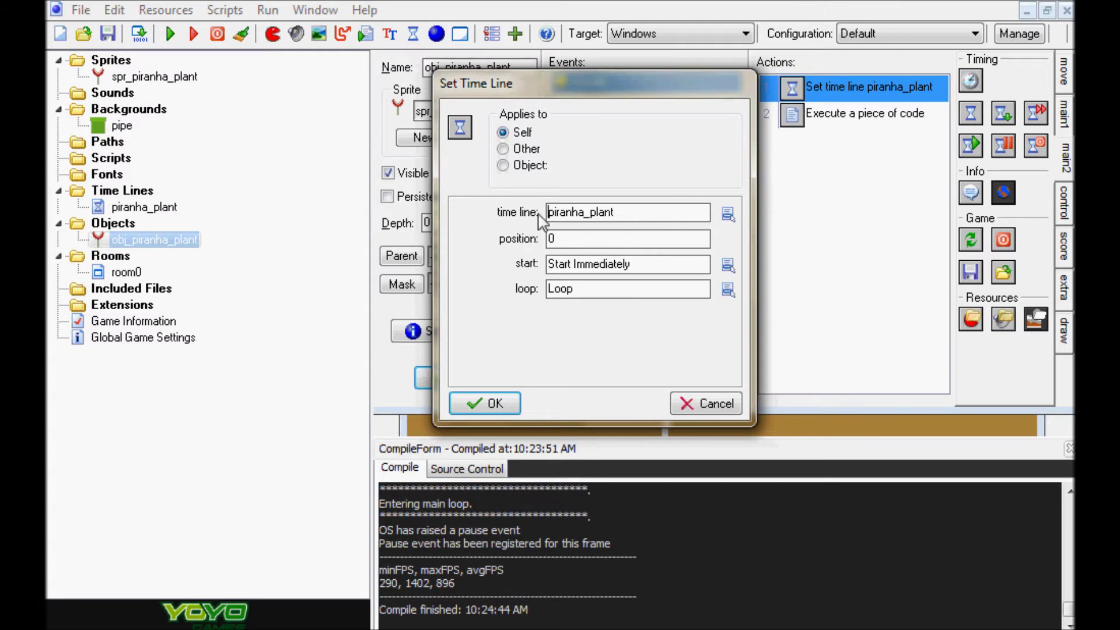
click(727, 214)
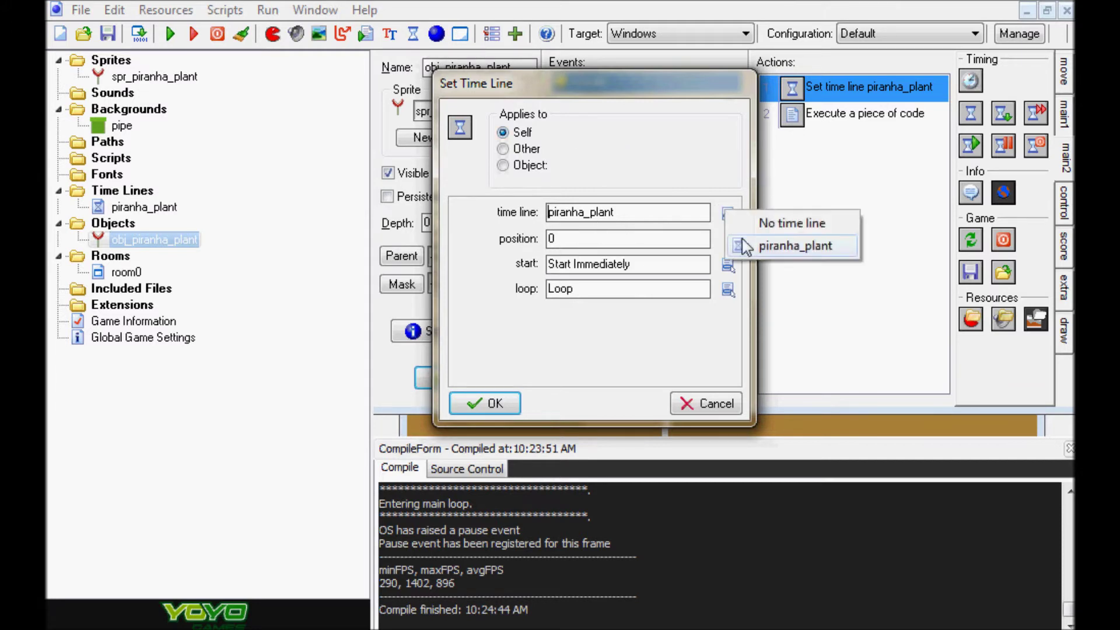
click(751, 252)
click(644, 239)
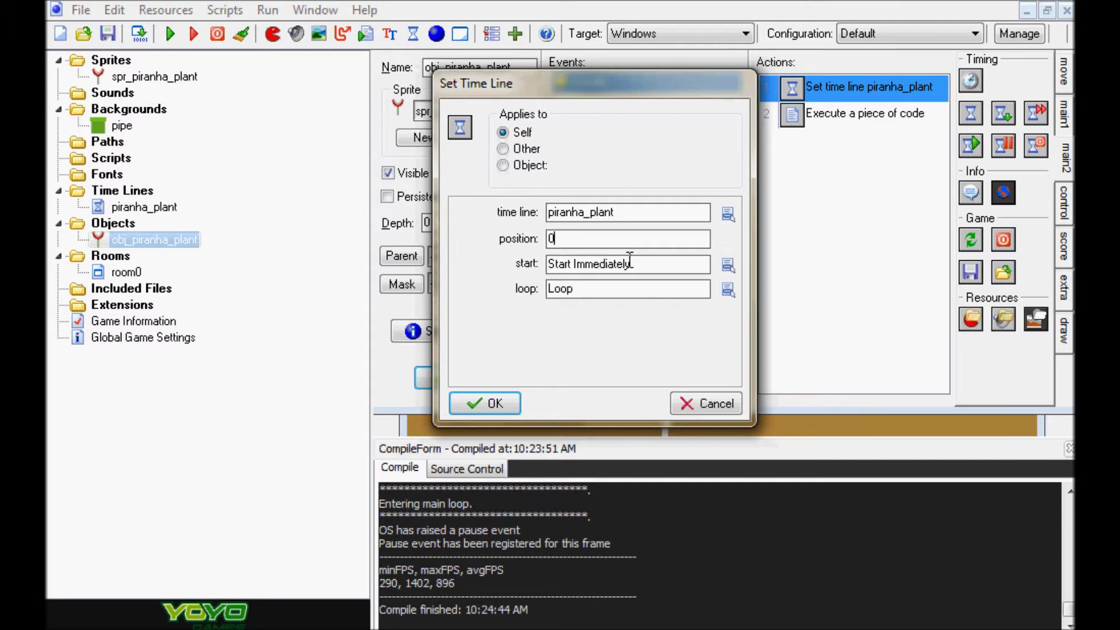
mouse_move(559, 84)
mouse_down()
mouse_move(591, 114)
mouse_move(559, 81)
mouse_up()
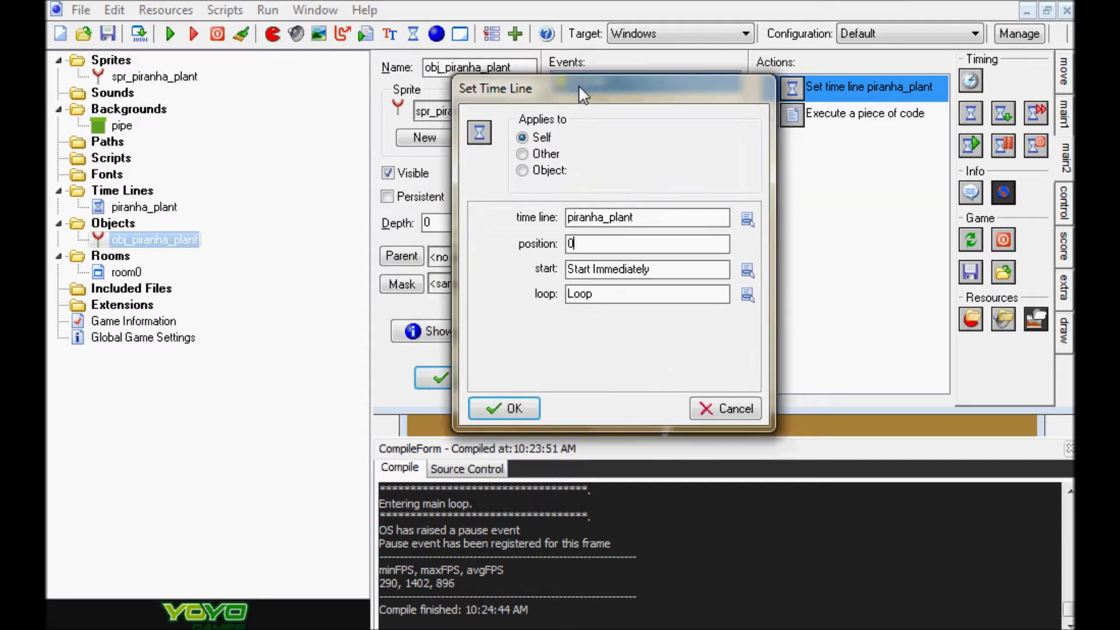
click(747, 295)
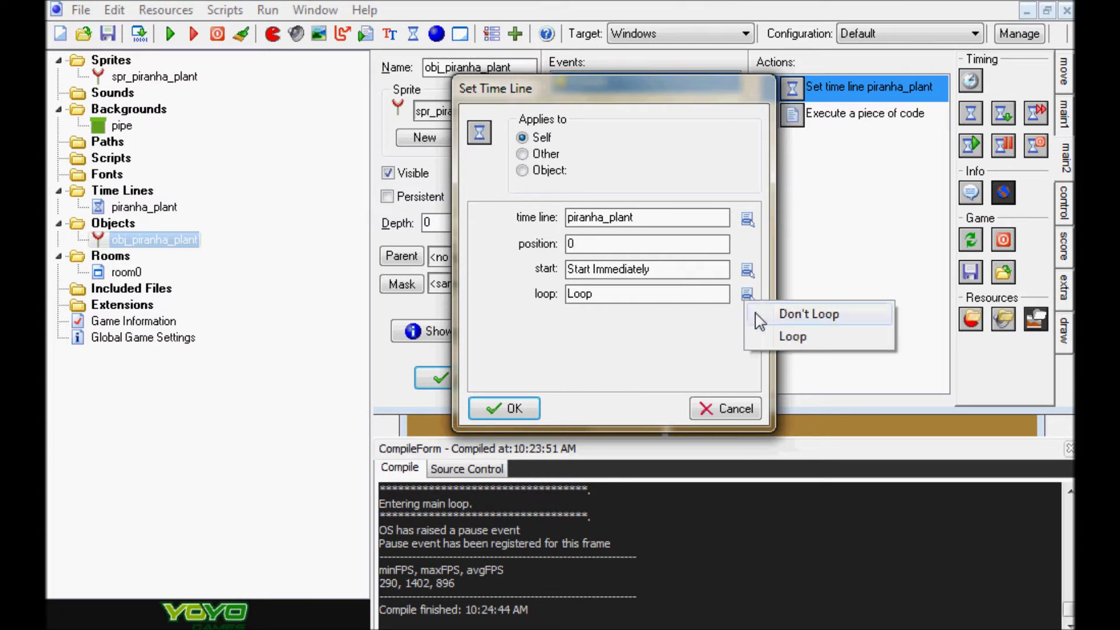
click(784, 335)
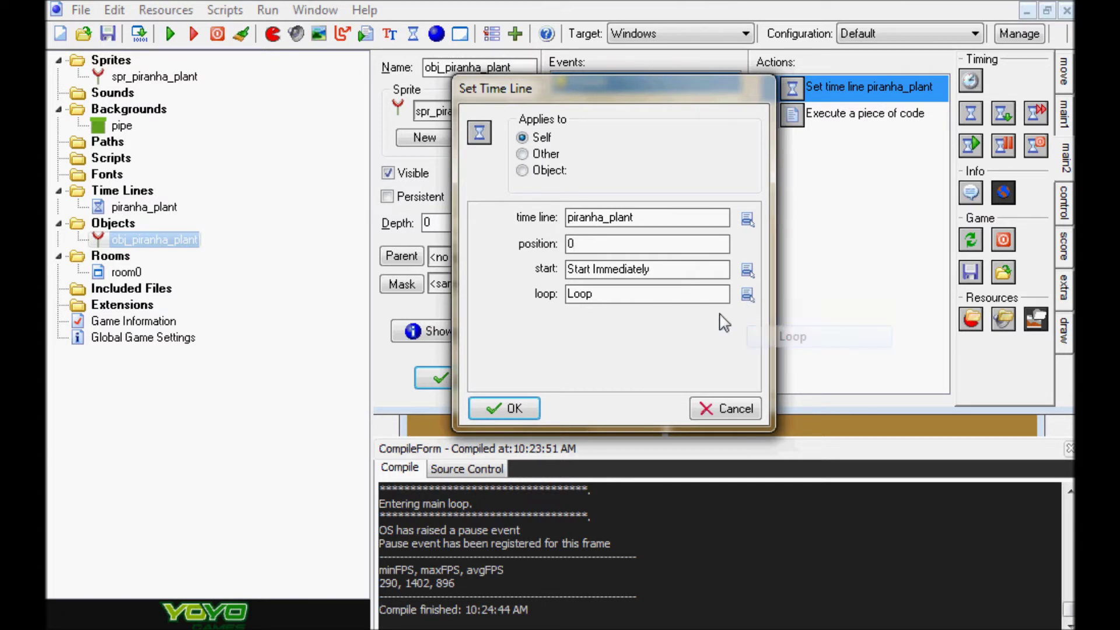
click(511, 409)
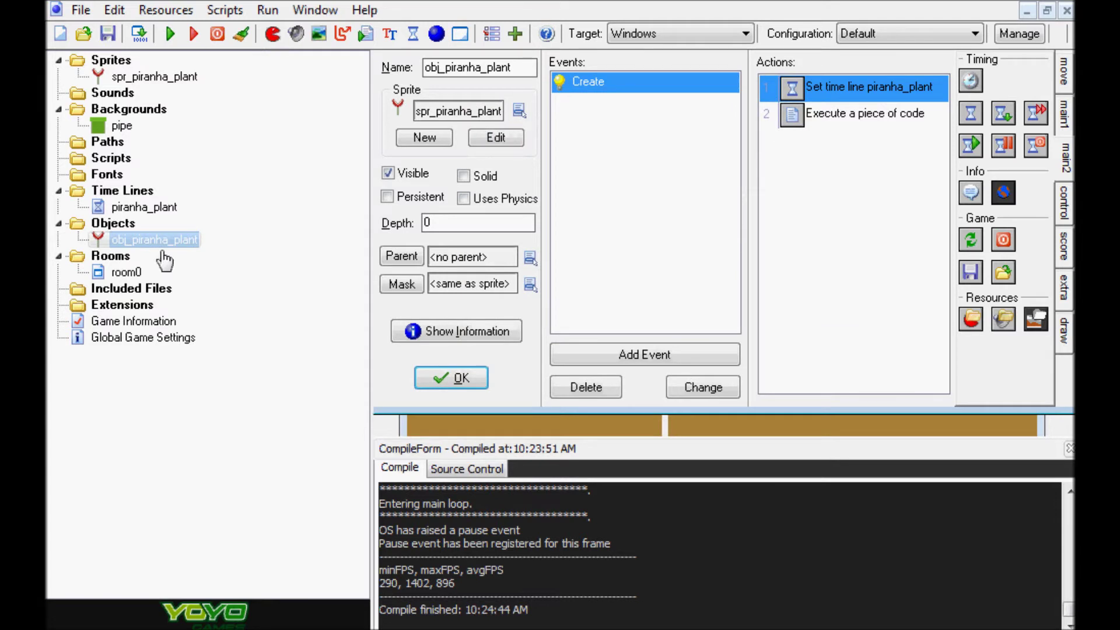
click(432, 380)
click(118, 207)
Open the piranha_plant time line and browse its Step 30, 60, 90 and 120 moments
double_click(118, 208)
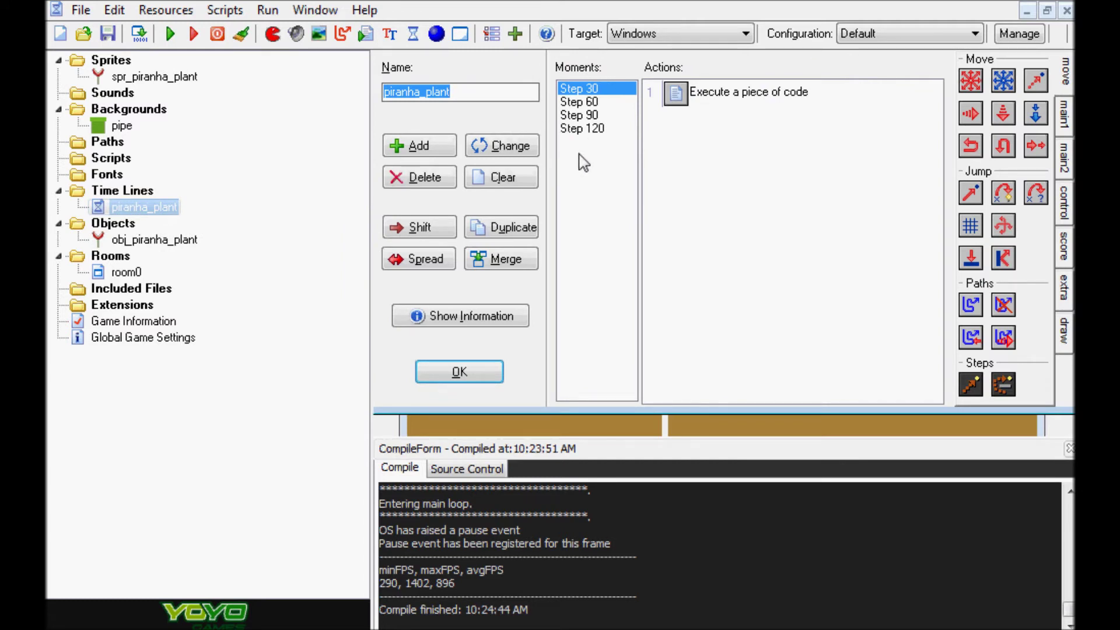
click(587, 104)
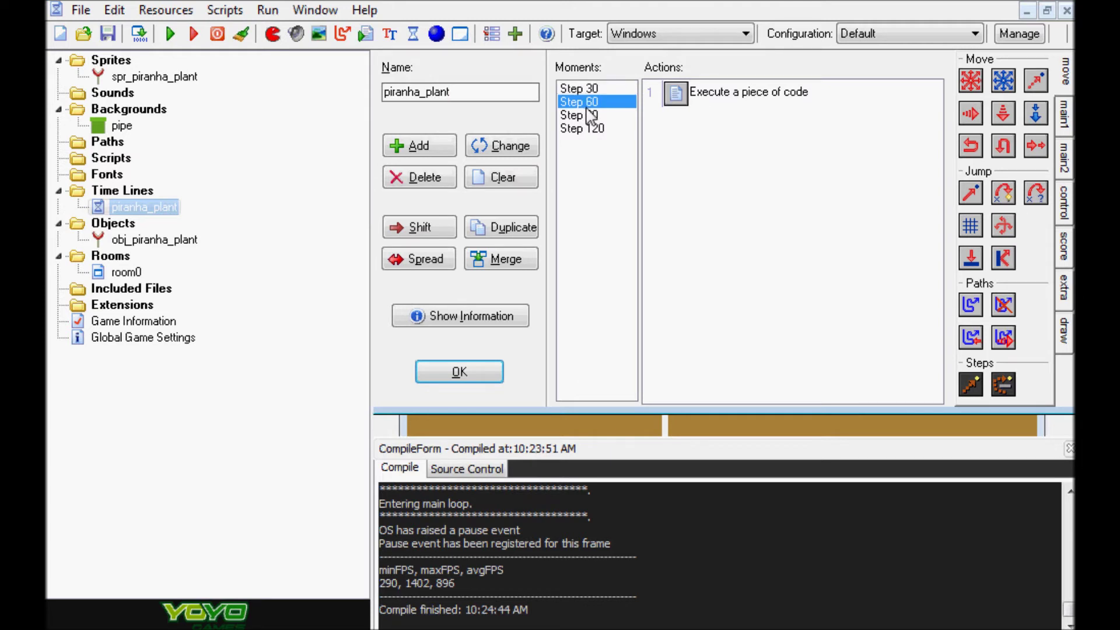
click(588, 115)
click(595, 90)
click(595, 103)
click(595, 115)
click(596, 129)
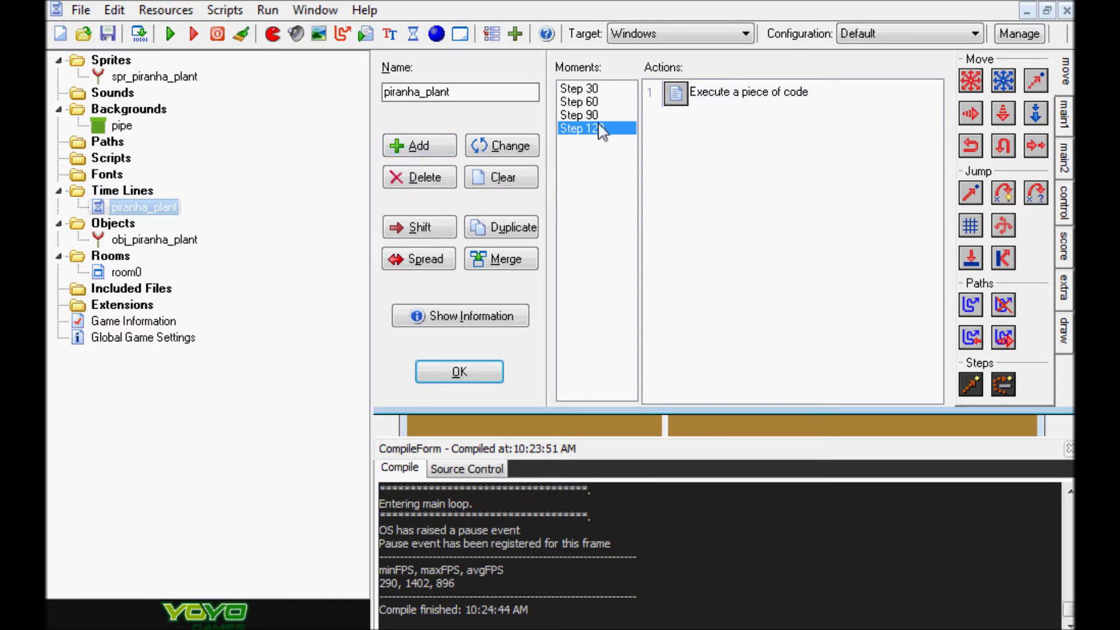
click(615, 90)
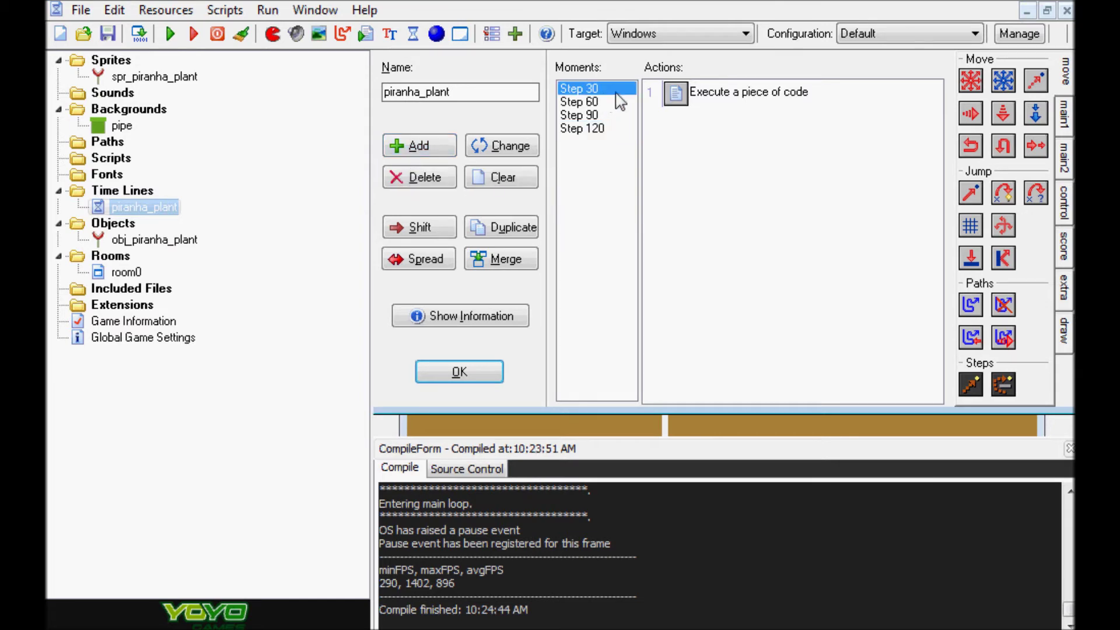
Check Step 30's code move_towards_point(x,y-10,1), including distance 10 and speed 1, and save it
double_click(699, 99)
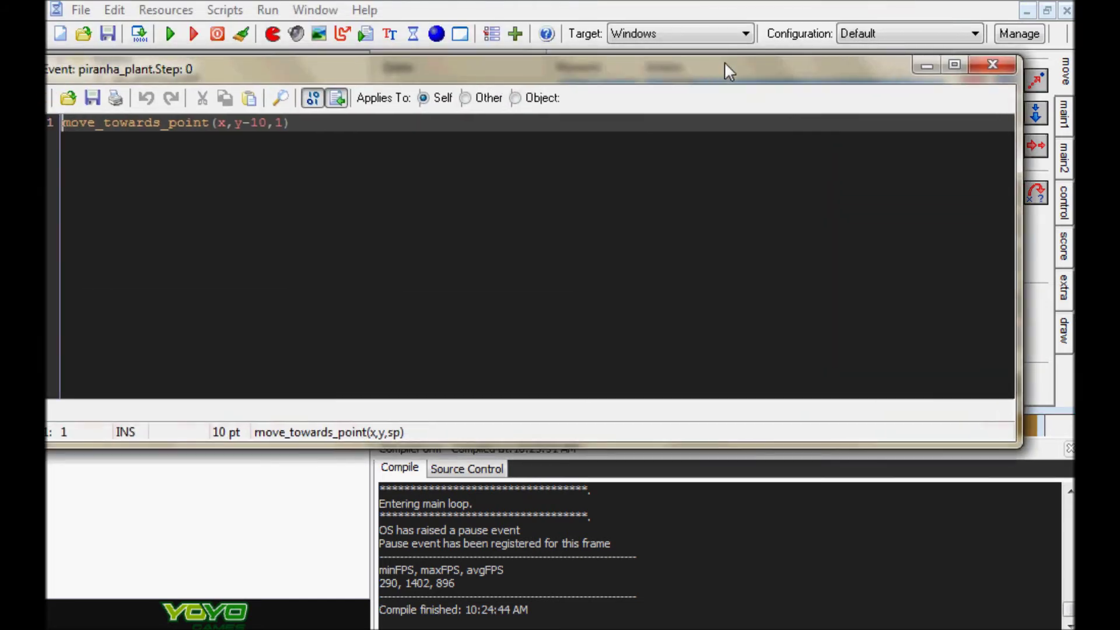
click(249, 121)
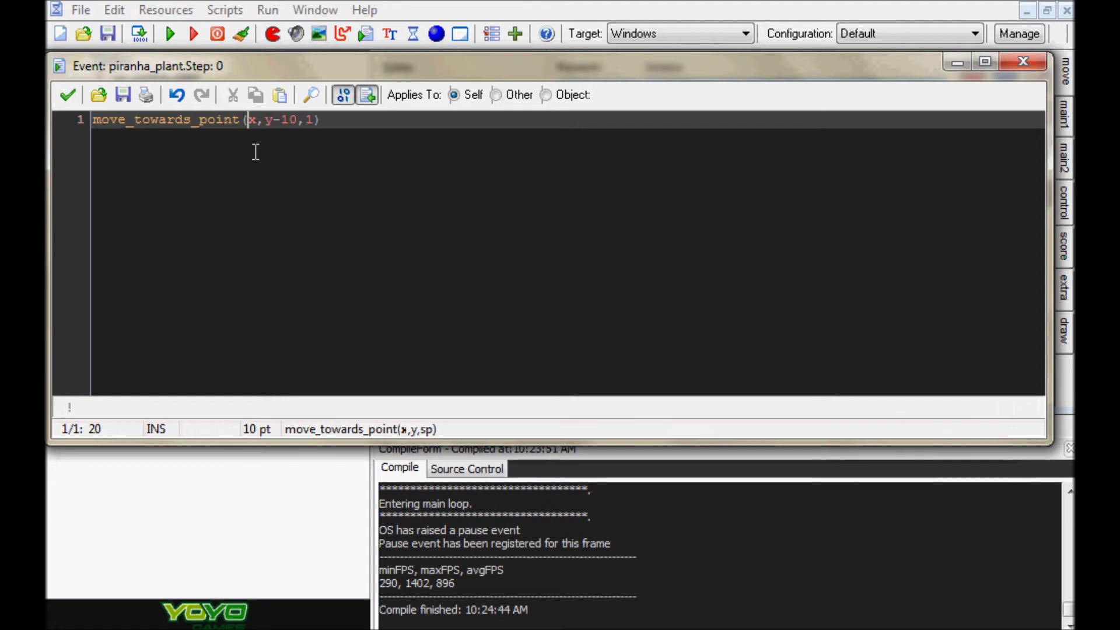
key(Right)
key(Right)
click(292, 121)
click(308, 127)
click(314, 128)
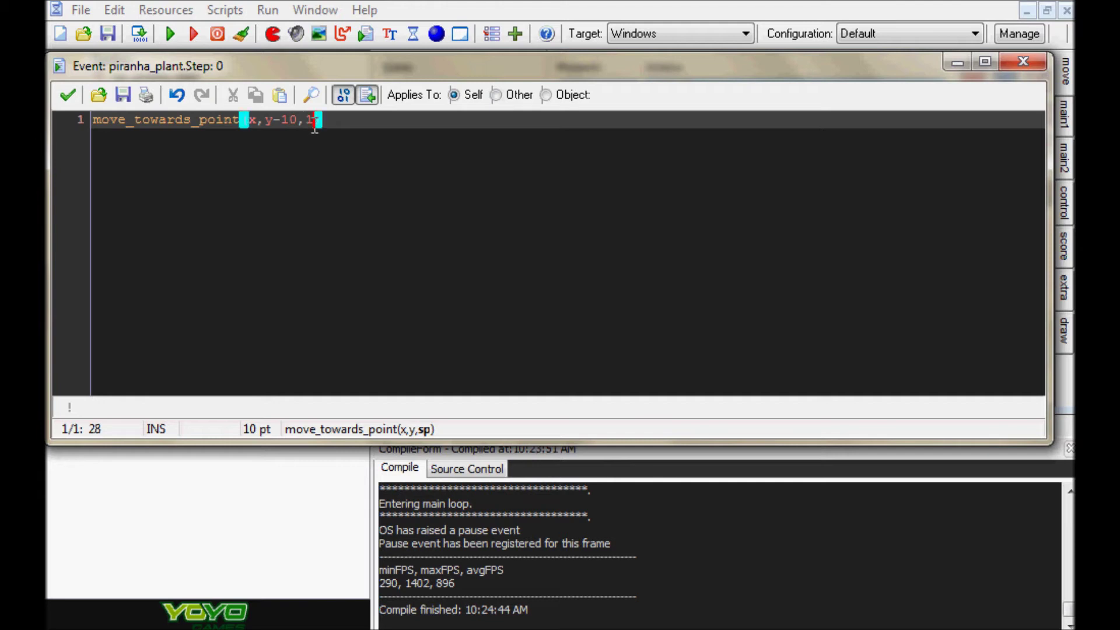
click(331, 126)
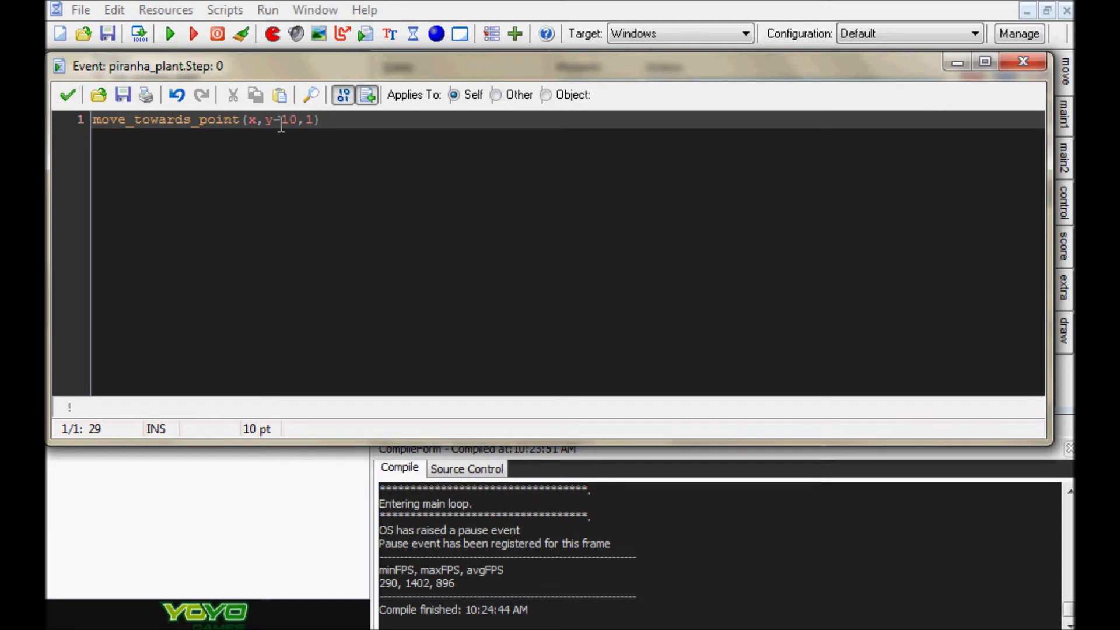
drag(280, 125, 296, 125)
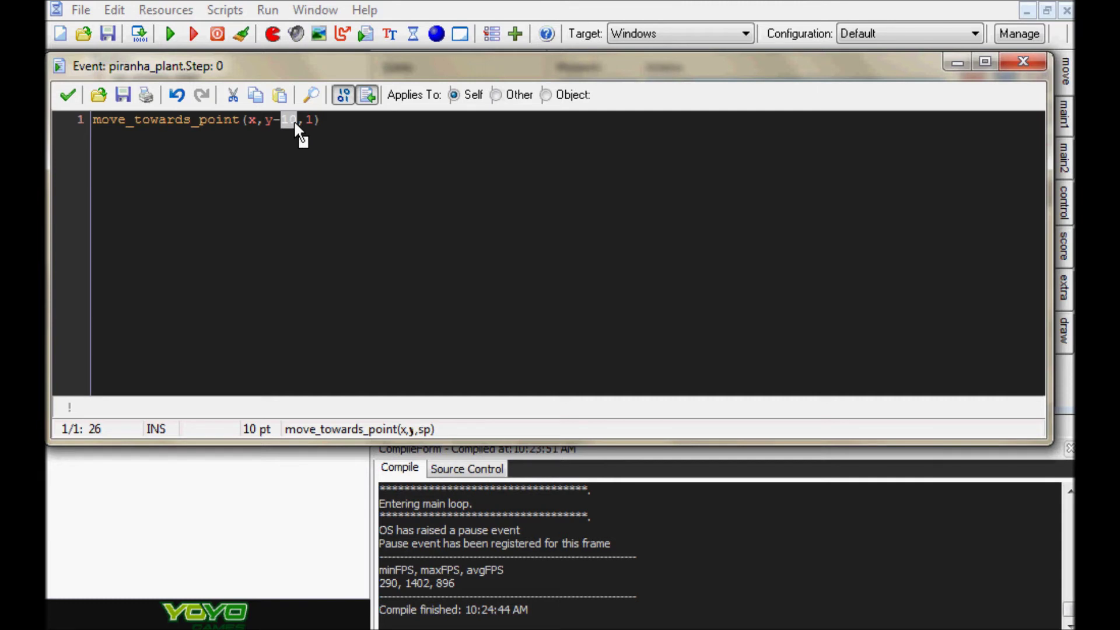
drag(305, 120, 313, 121)
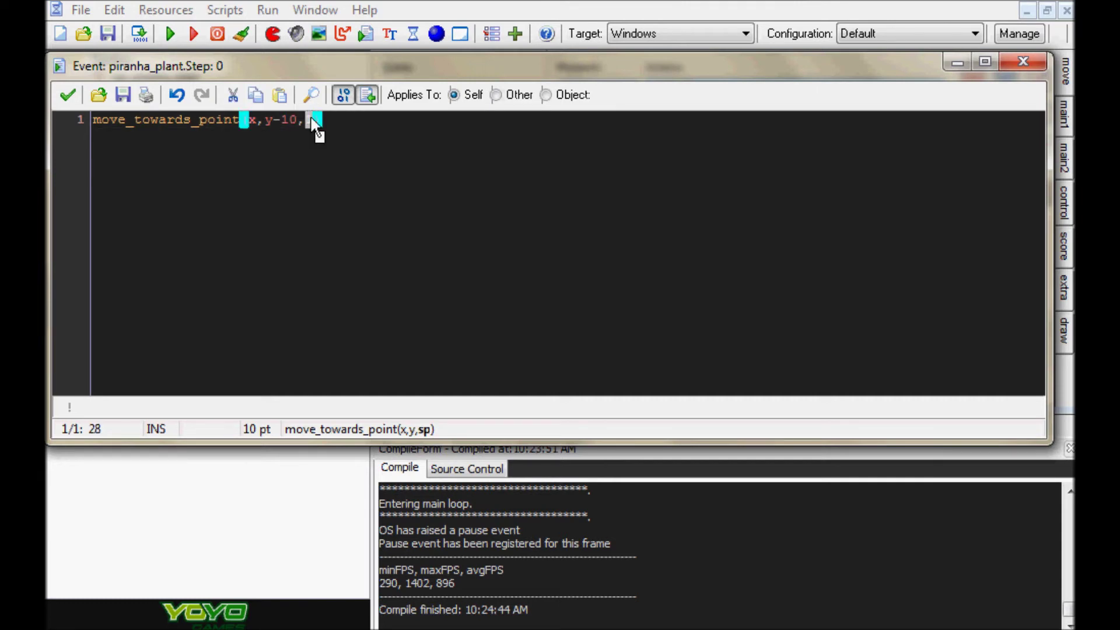
click(68, 95)
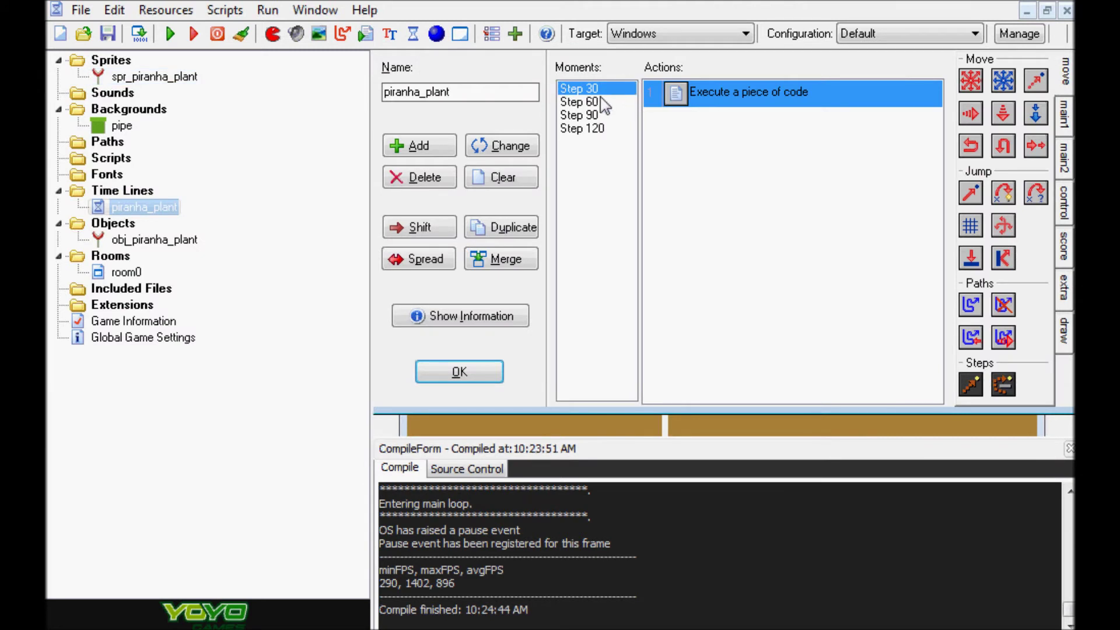
click(416, 149)
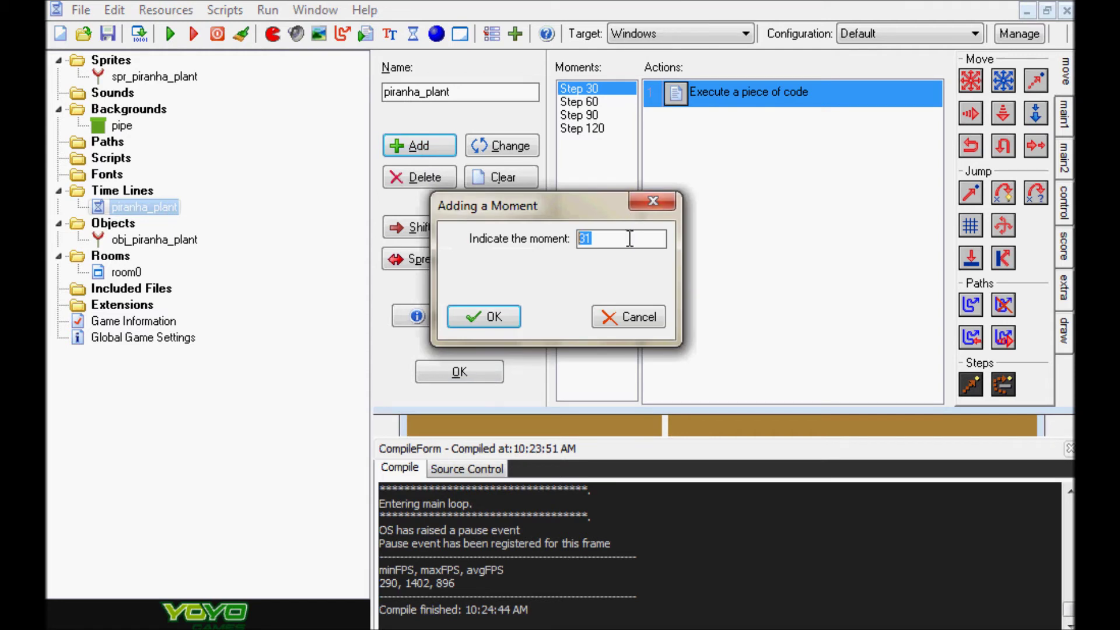
text(60)
click(634, 317)
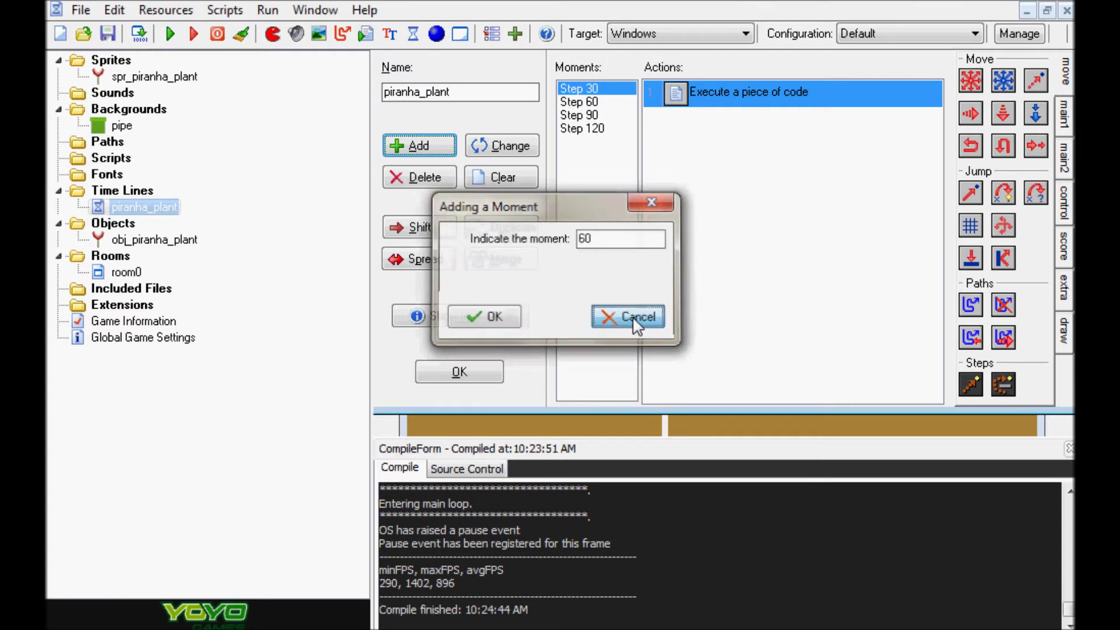
click(577, 102)
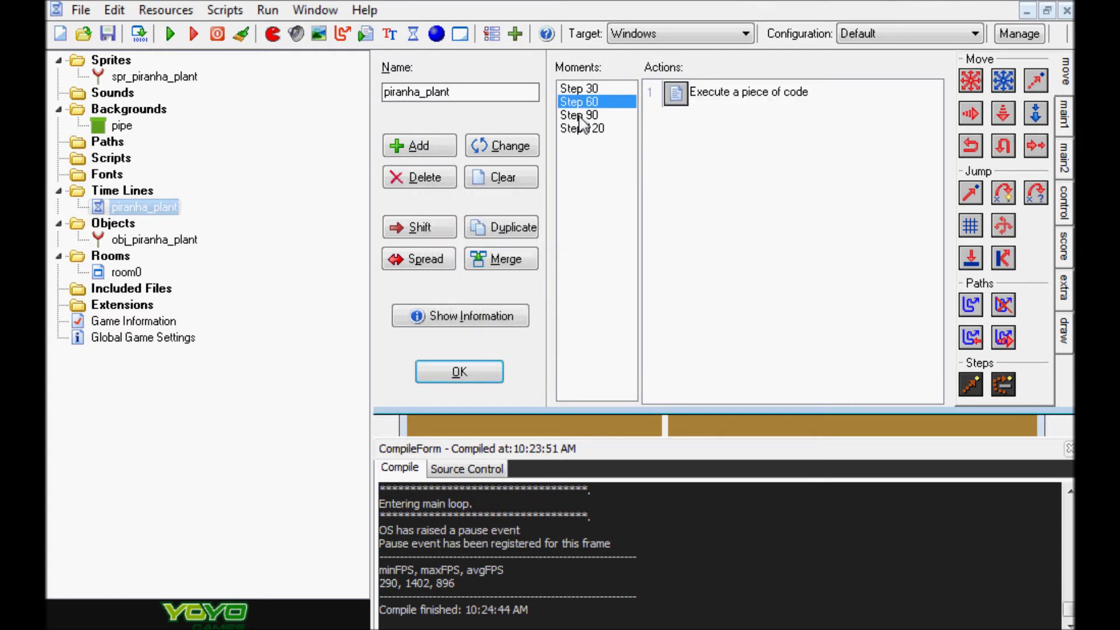
click(579, 116)
click(580, 128)
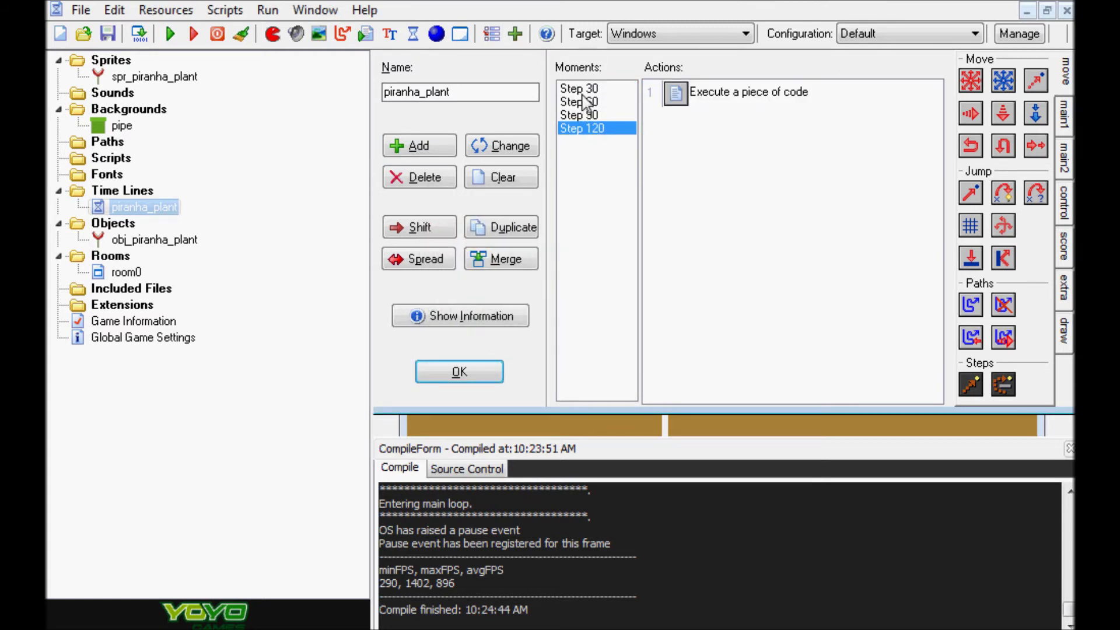
click(583, 90)
click(589, 100)
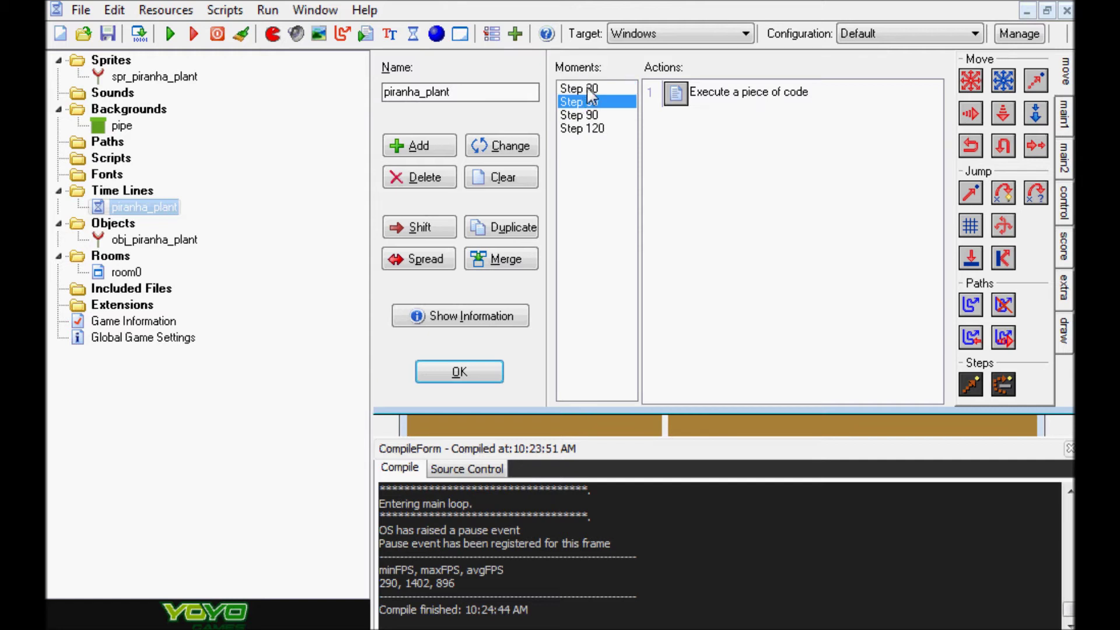
click(588, 89)
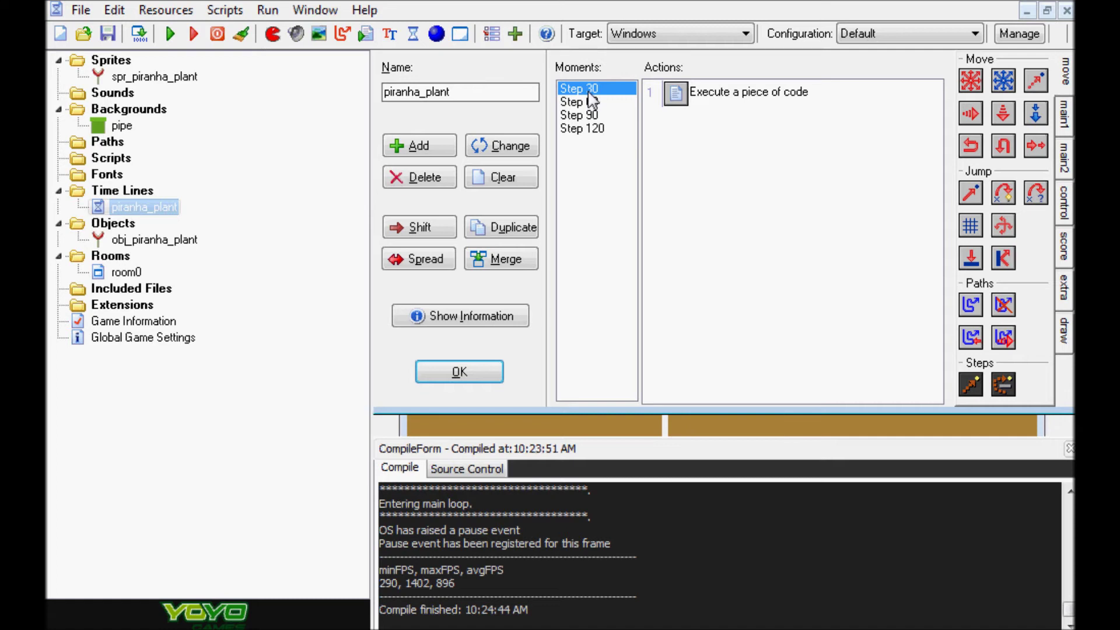
double_click(680, 101)
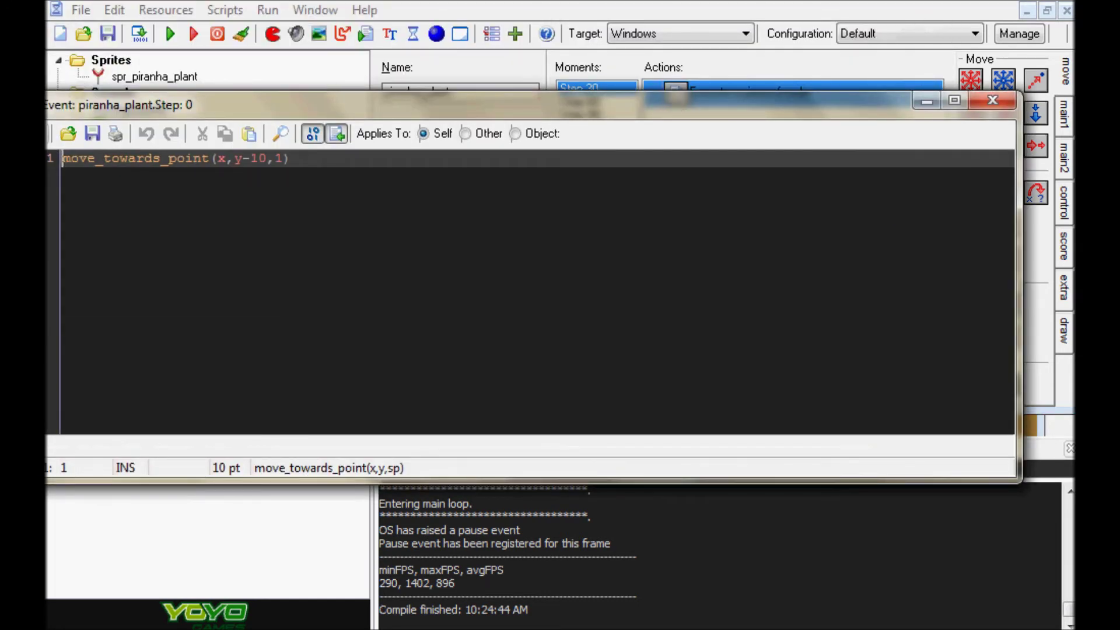
click(47, 133)
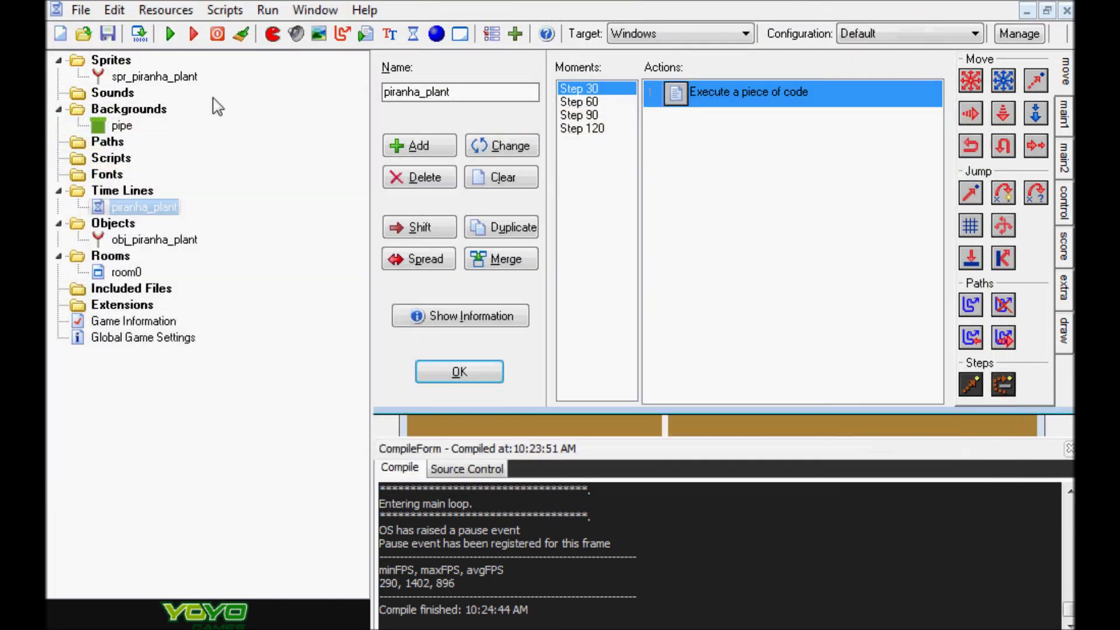
click(594, 103)
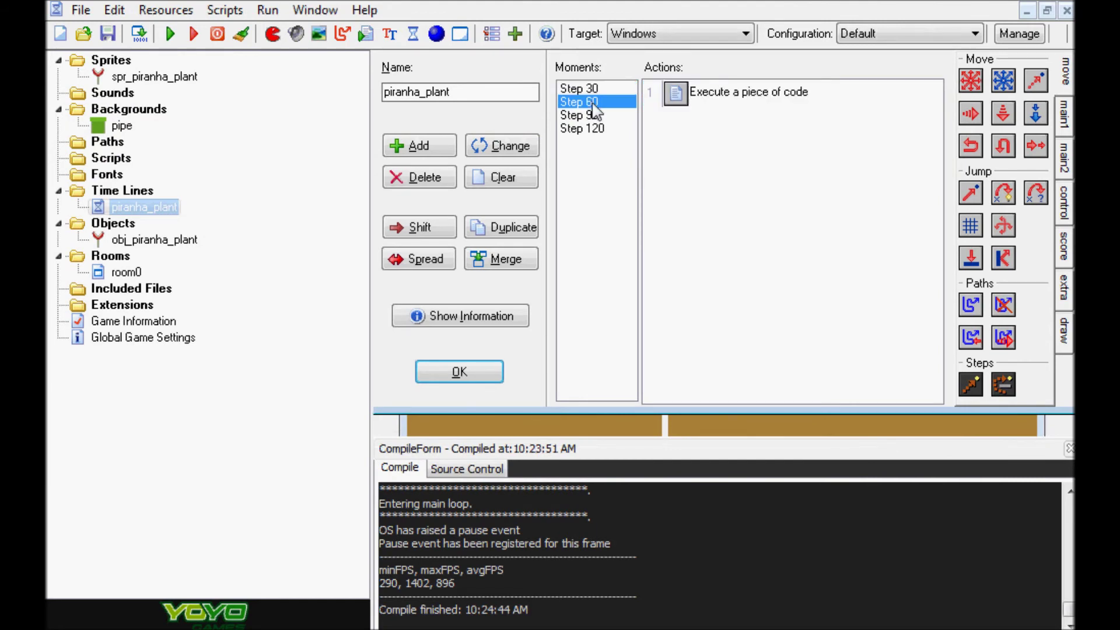
double_click(671, 93)
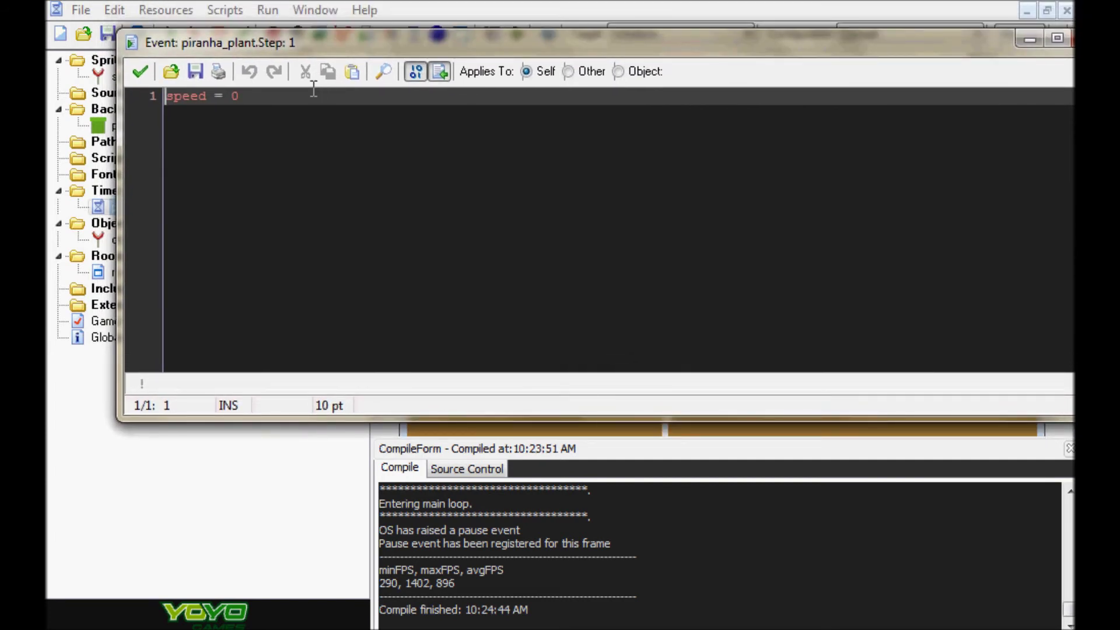
click(143, 73)
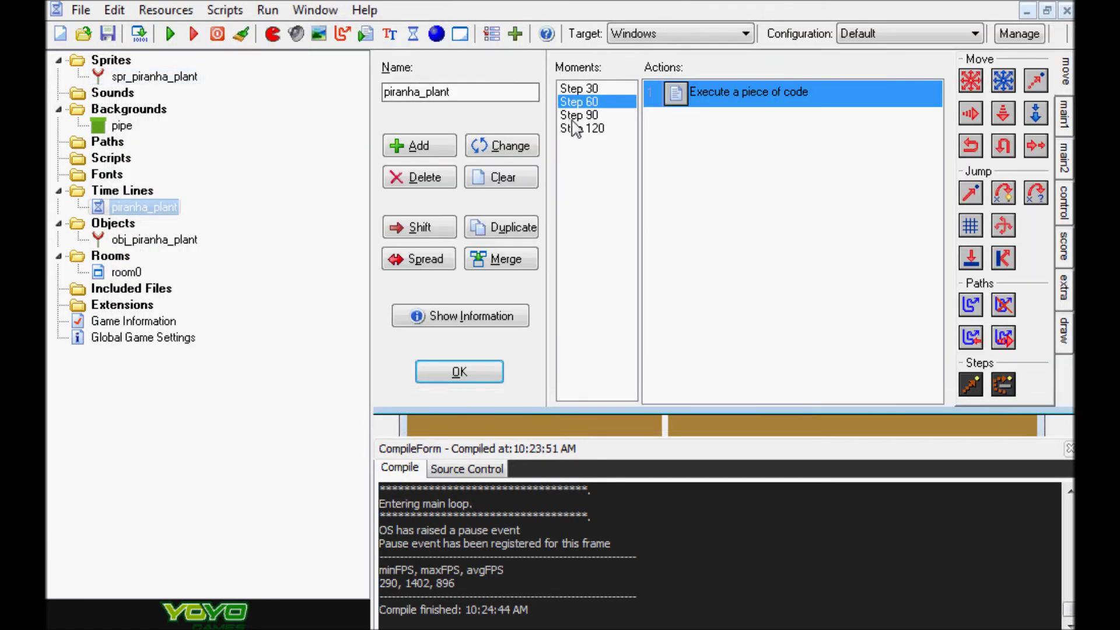
click(577, 115)
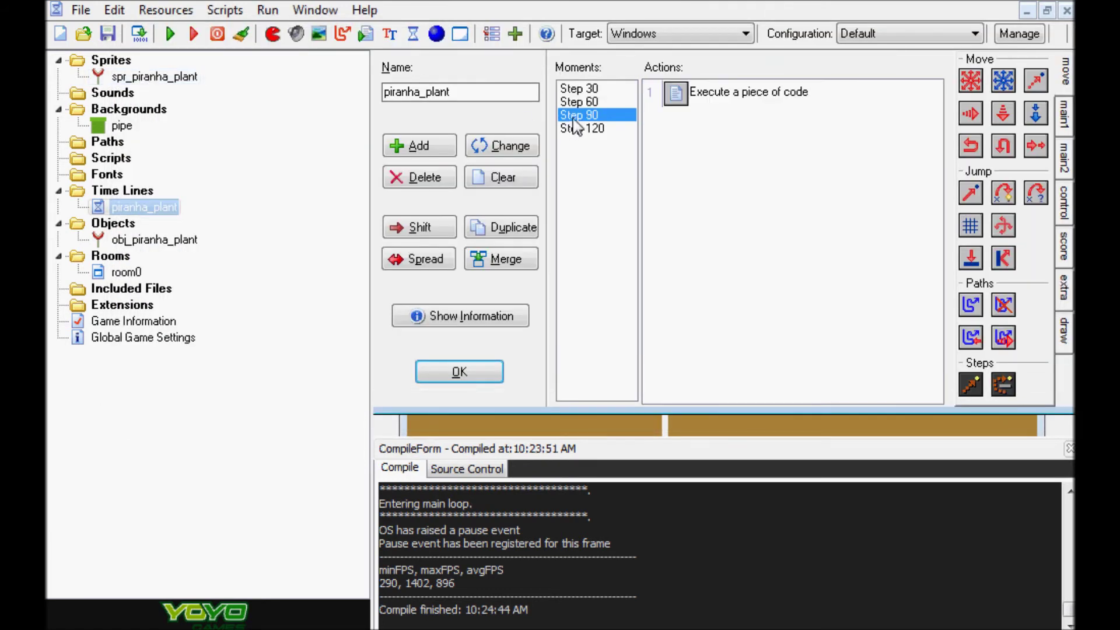
click(432, 153)
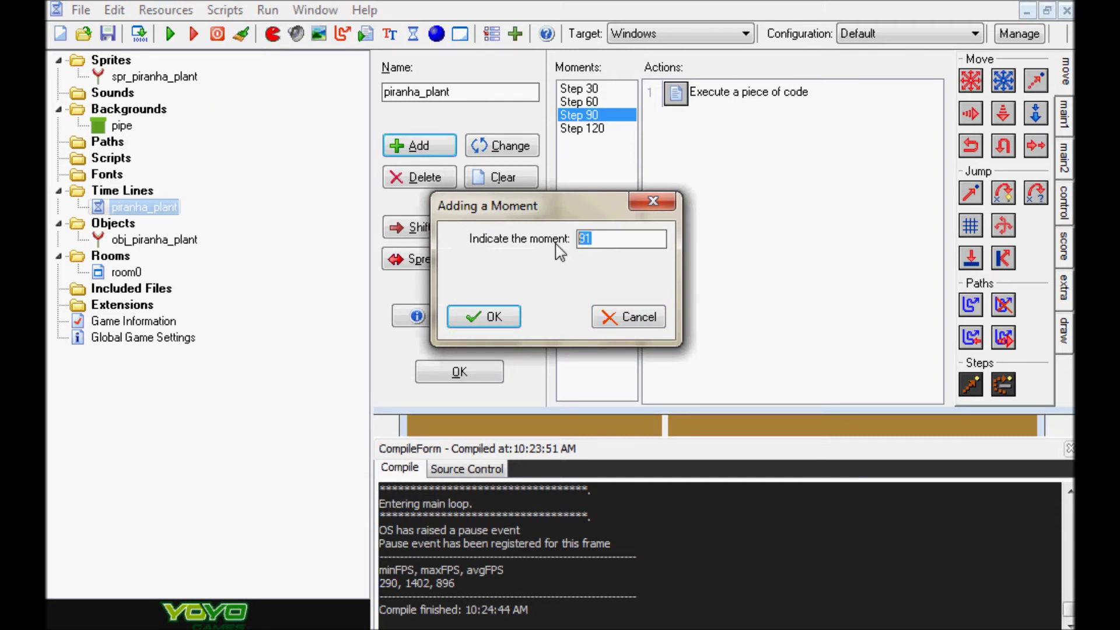
click(627, 318)
double_click(738, 92)
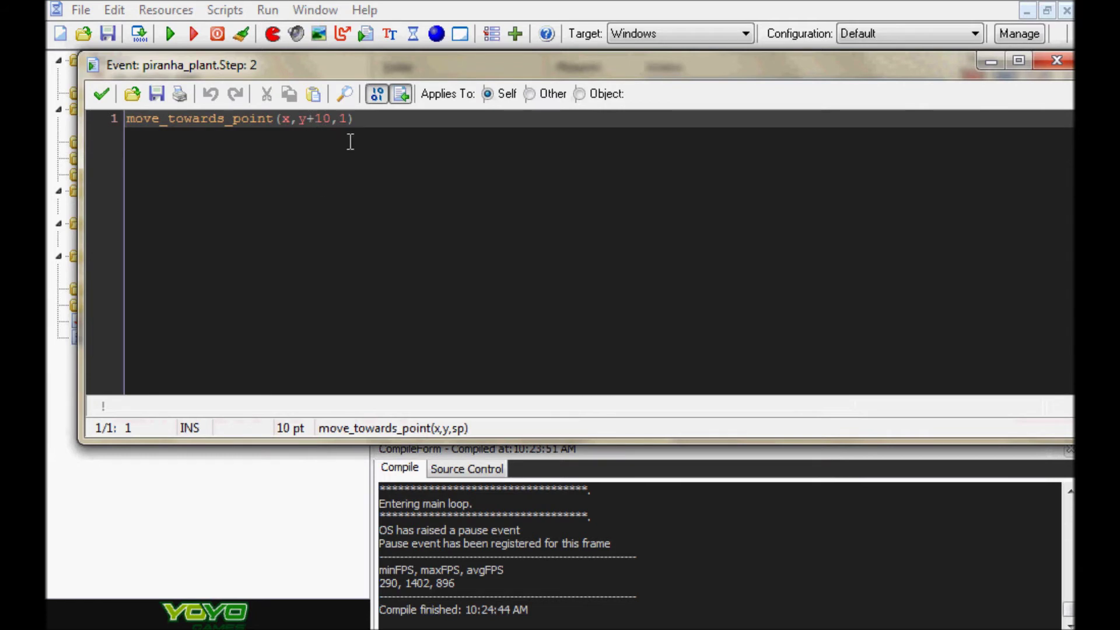
click(349, 122)
key(shift+Left)
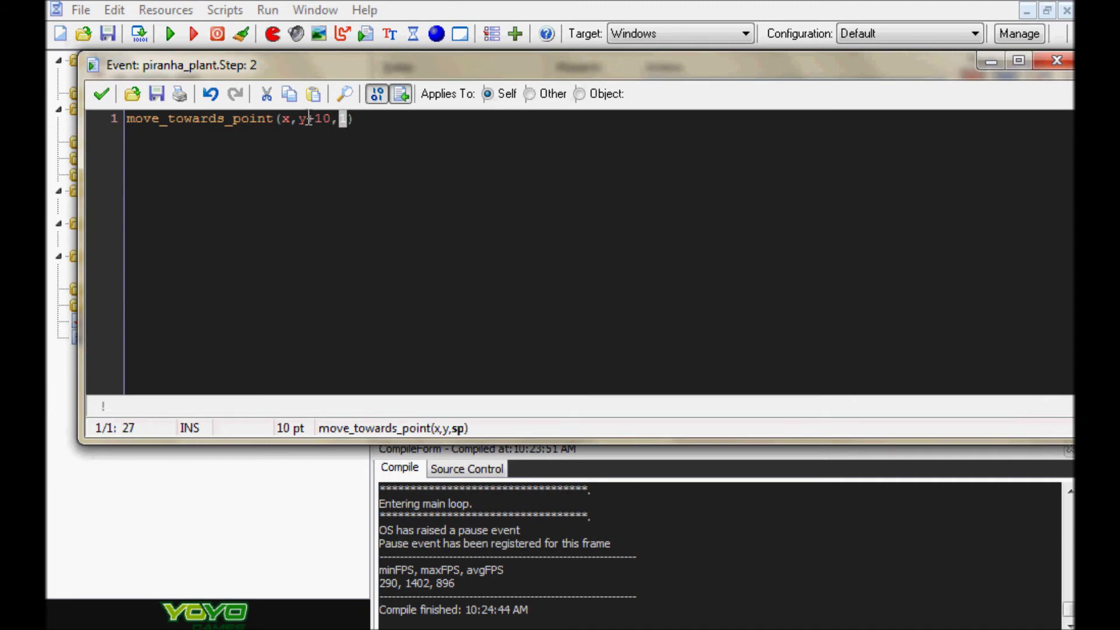
click(102, 93)
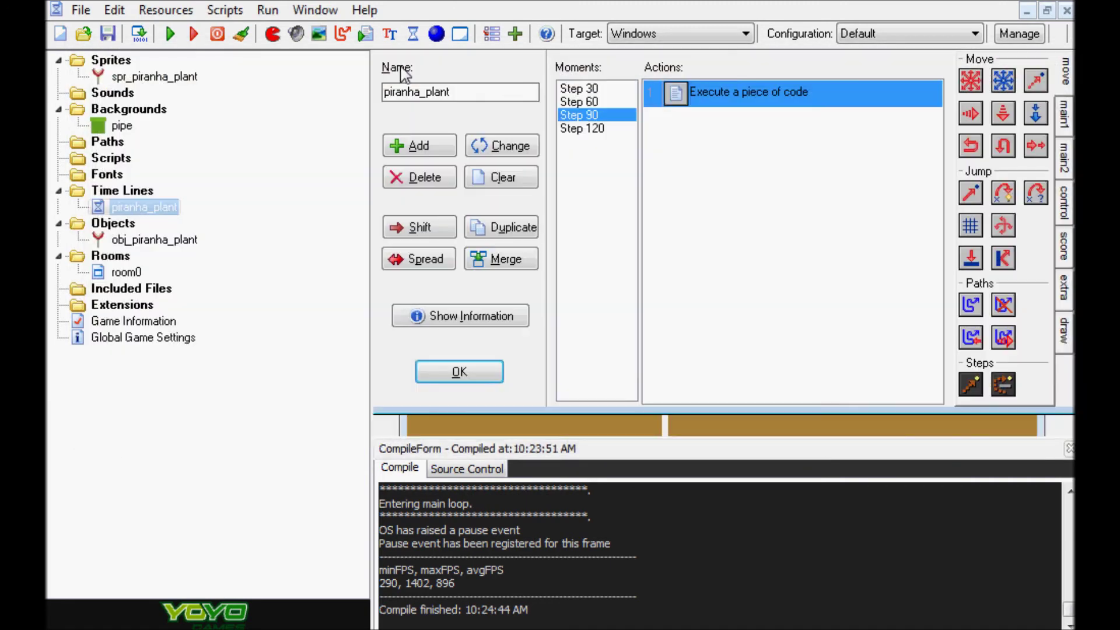
click(588, 130)
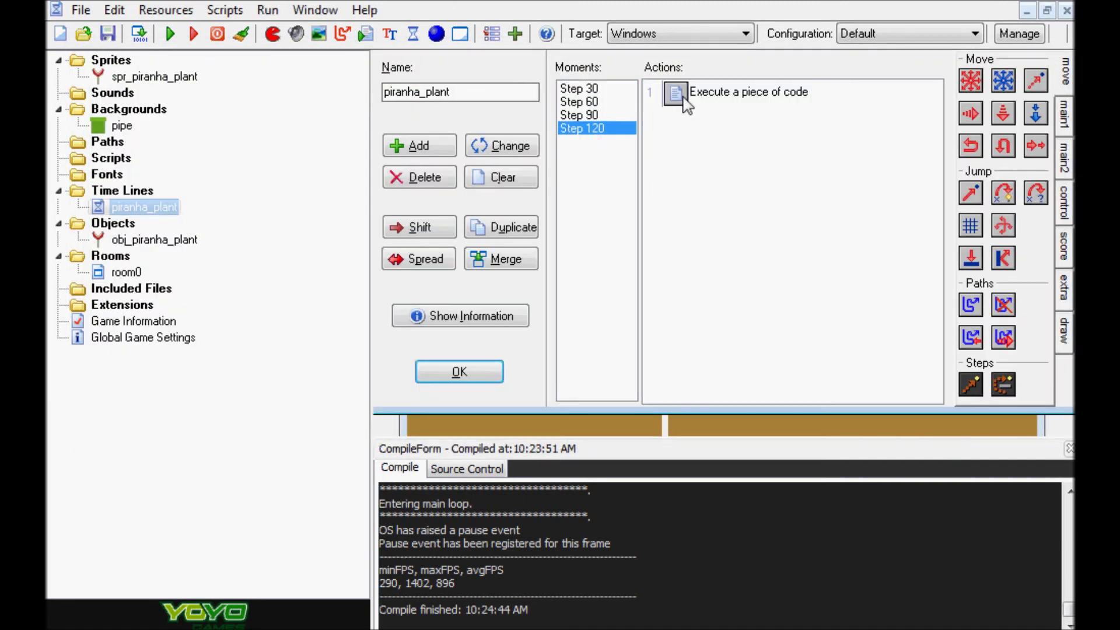
mouse_move(685, 104)
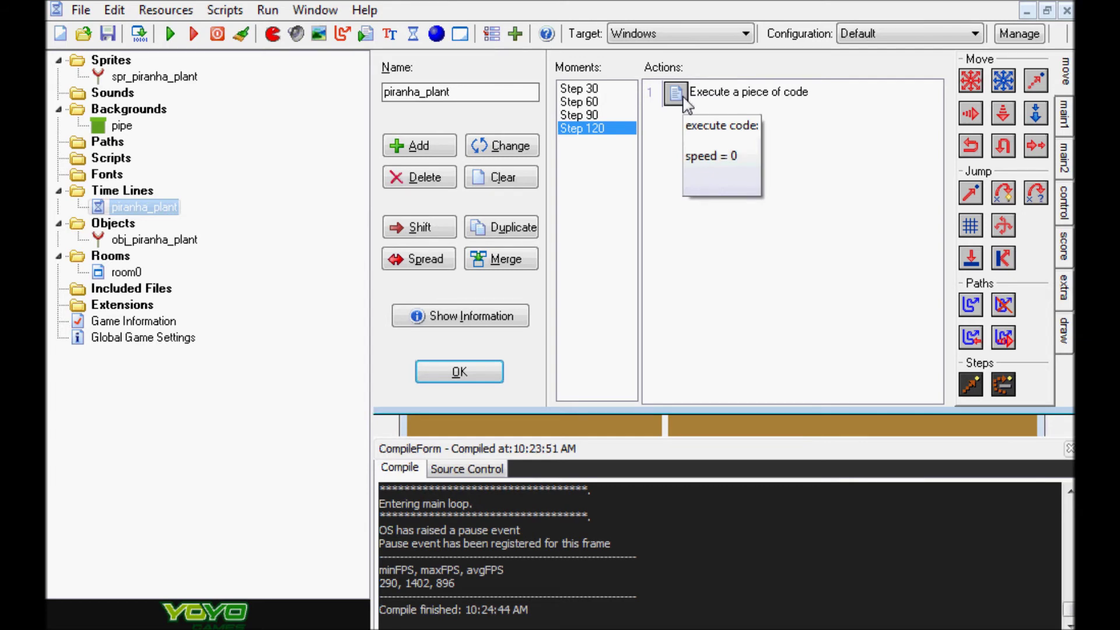
double_click(681, 98)
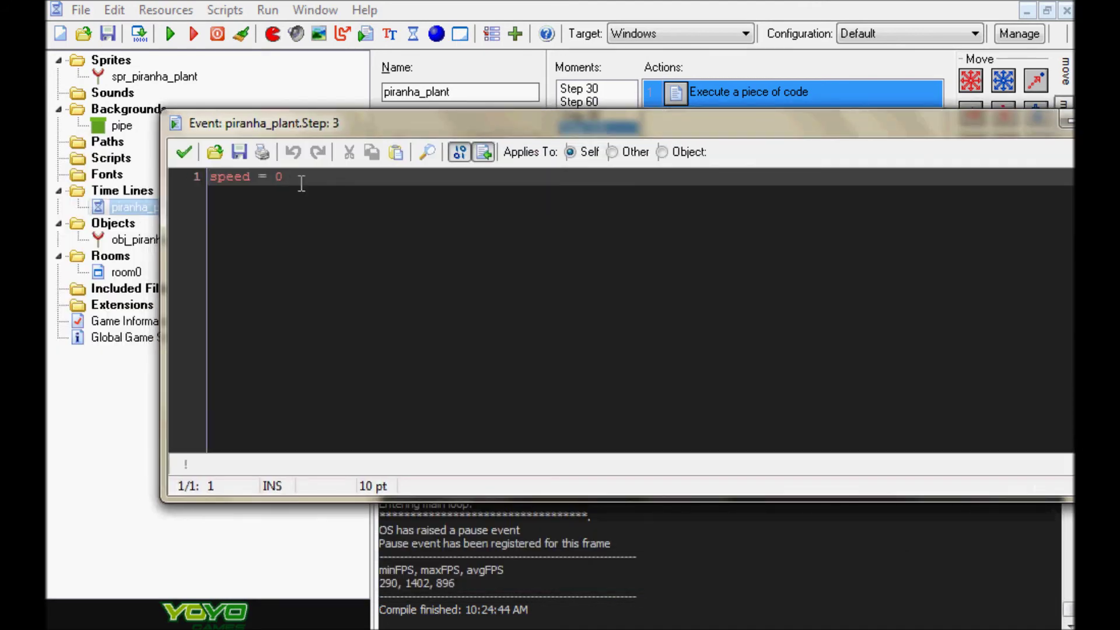
click(183, 152)
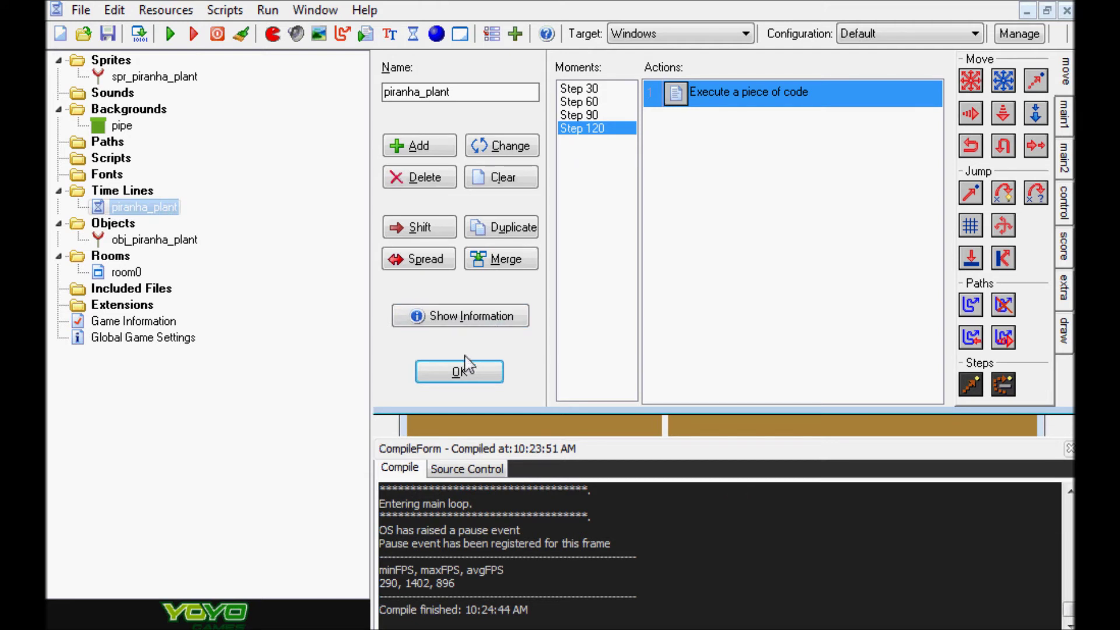
Close the time line and add an Alarm 0 event to obj_piranha_plant
click(460, 372)
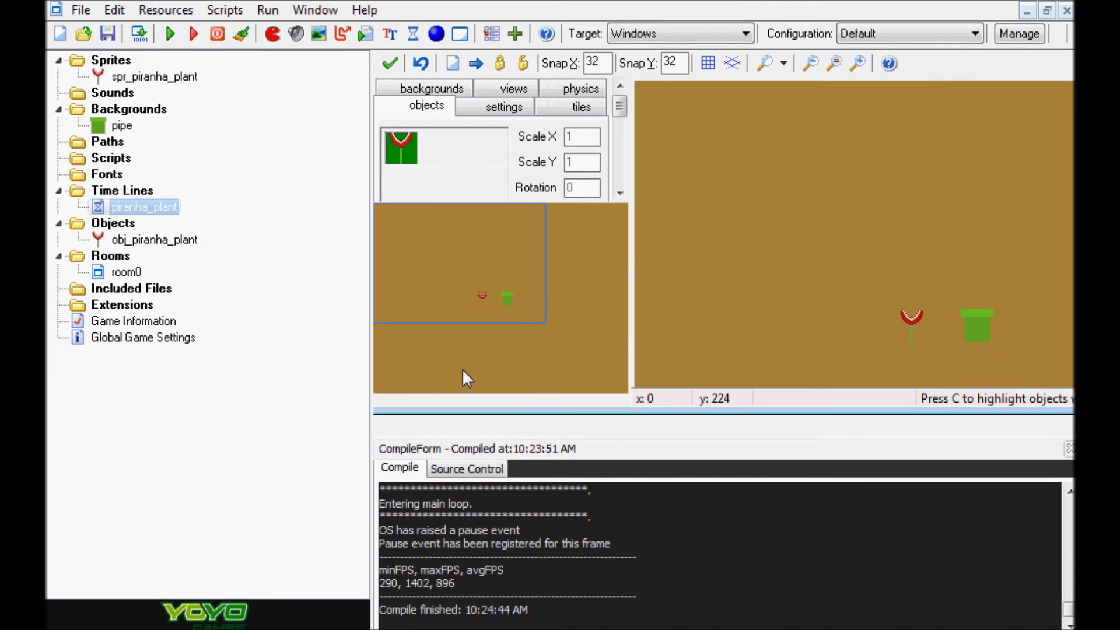
click(147, 207)
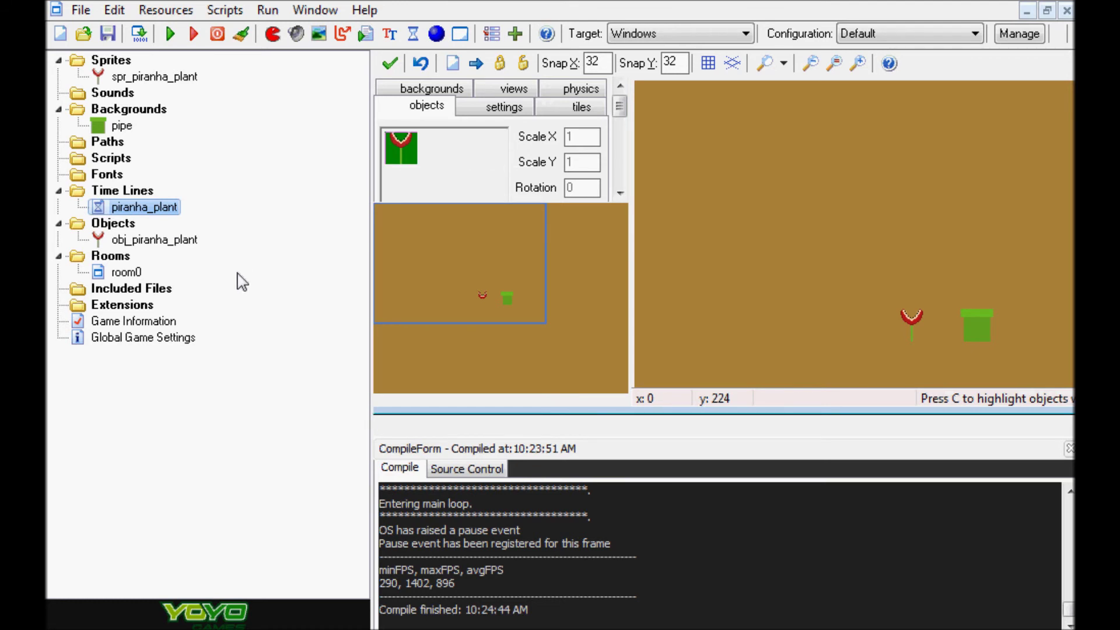
double_click(185, 241)
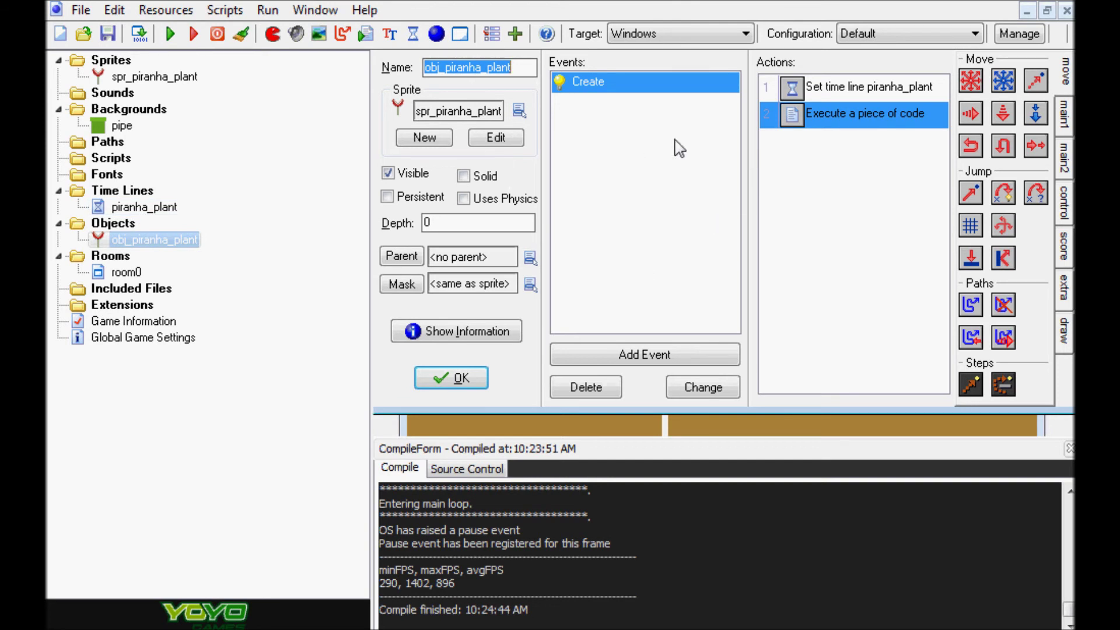
click(710, 357)
click(482, 231)
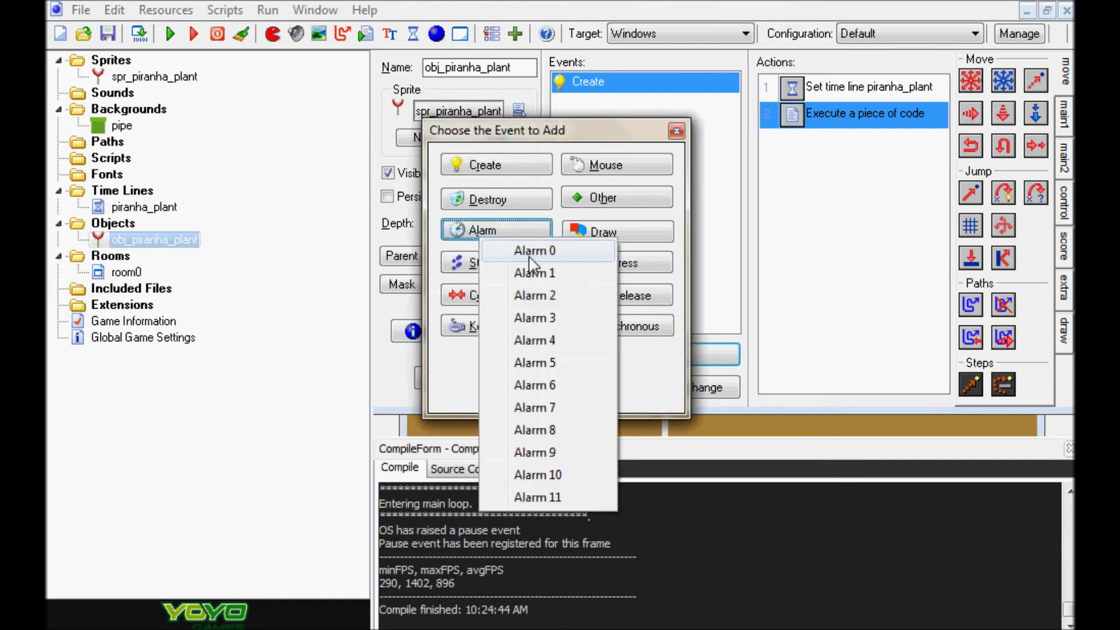
click(510, 251)
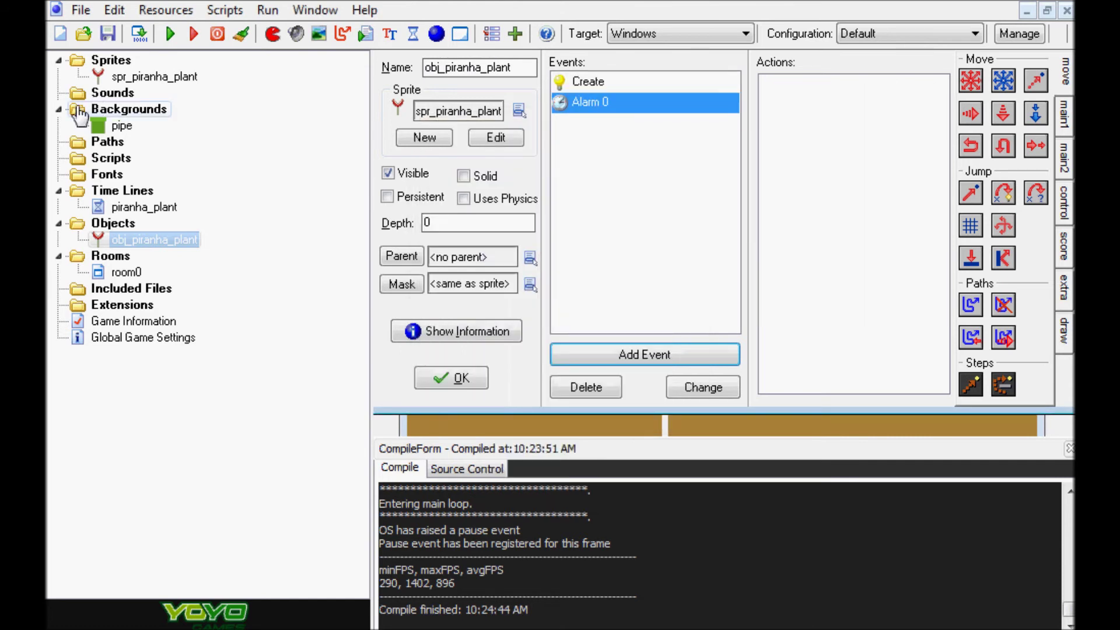
Delete the Alarm 0 event again and close the object properties
double_click(145, 208)
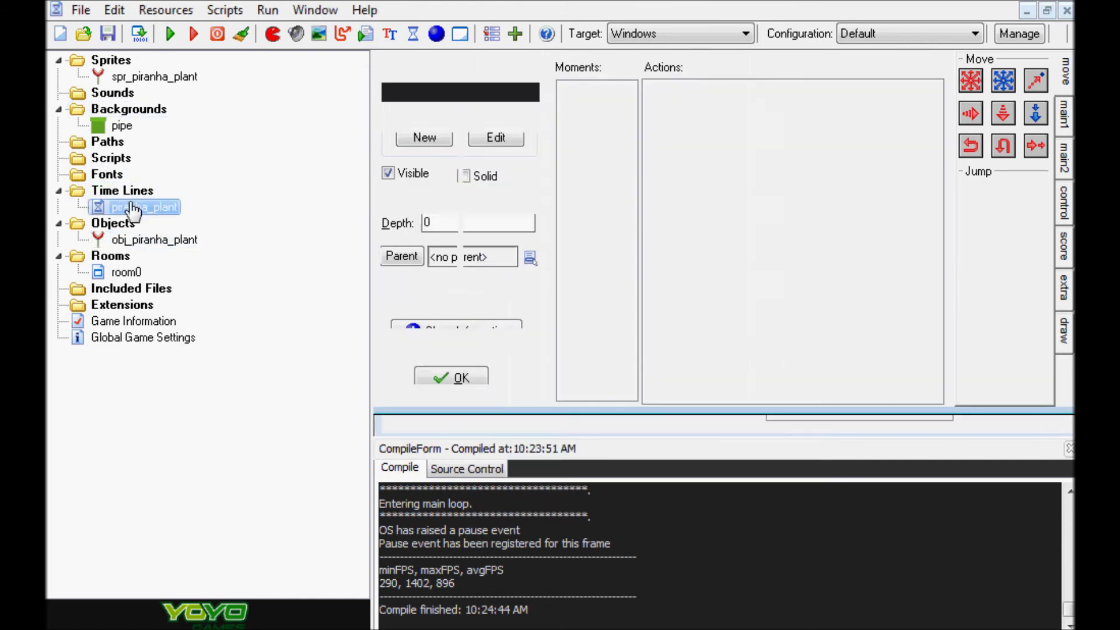
click(461, 373)
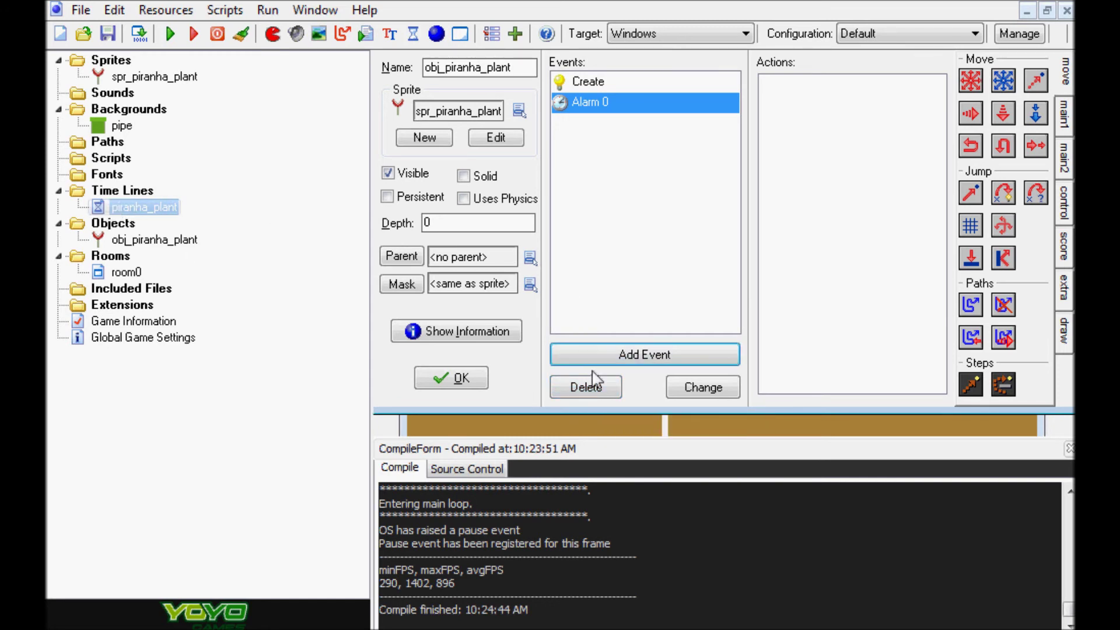
click(593, 390)
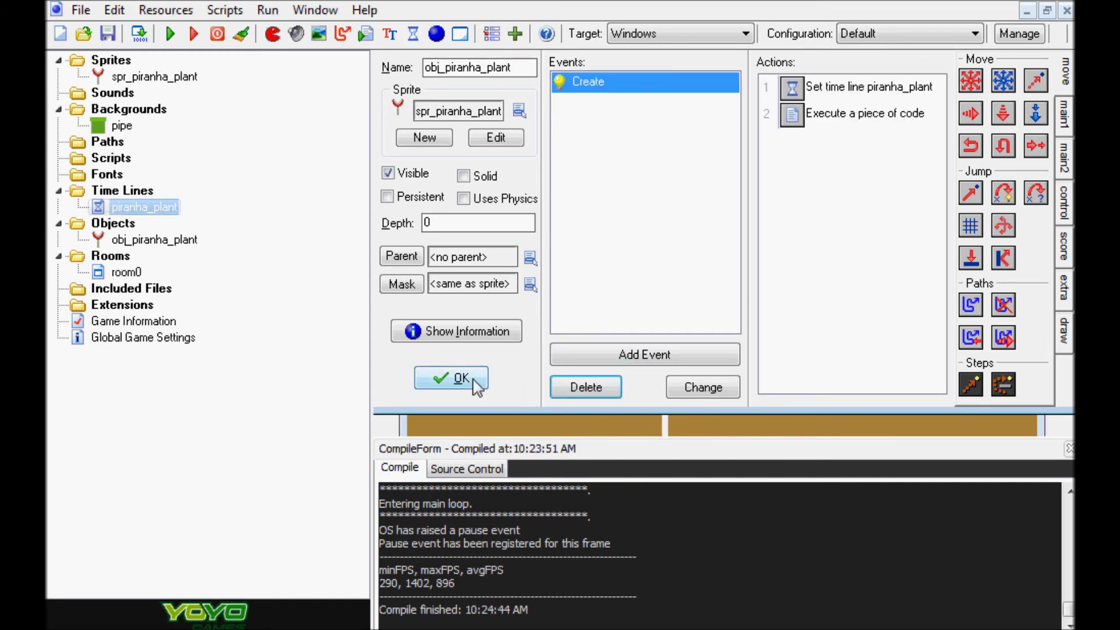
click(460, 379)
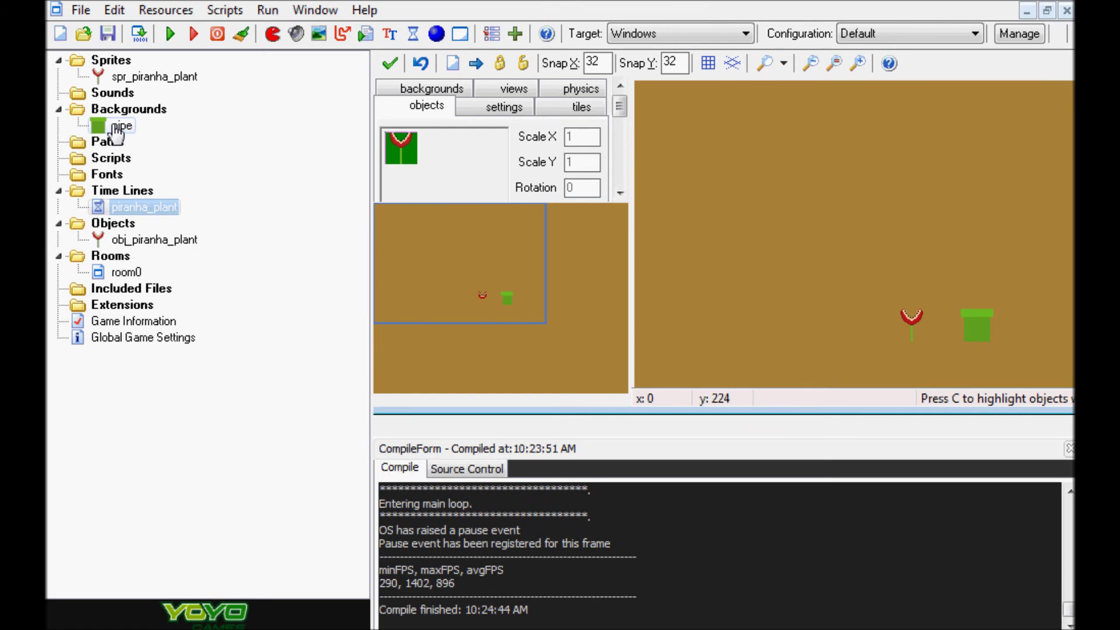
Switch room0 to tile placement and enlarge the panel to show tile layer settings
click(573, 107)
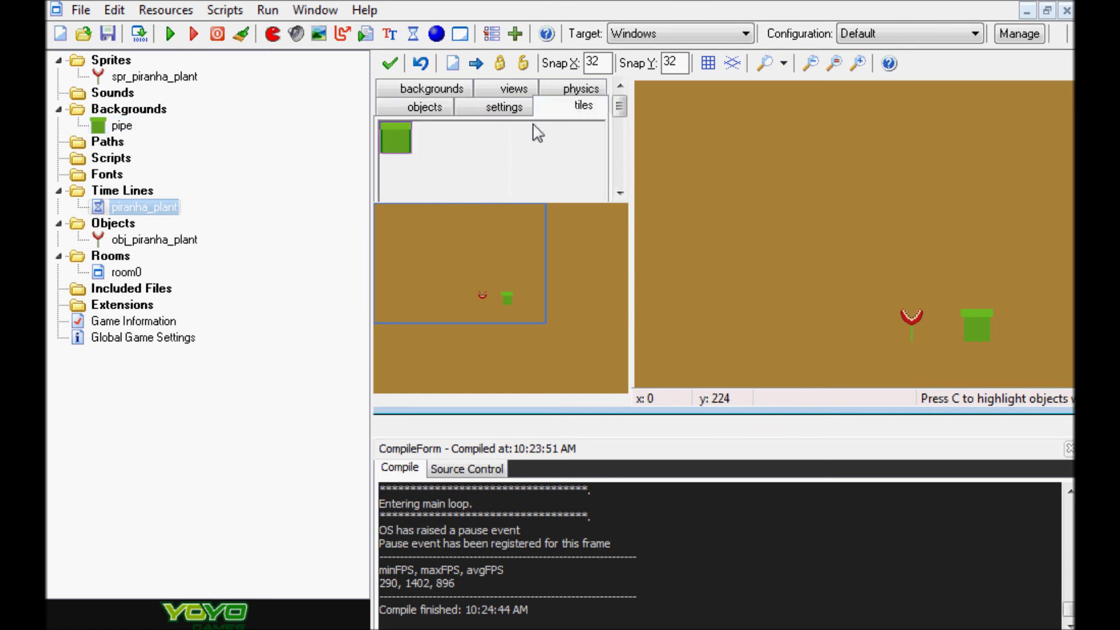
scroll(622, 113, down, 1)
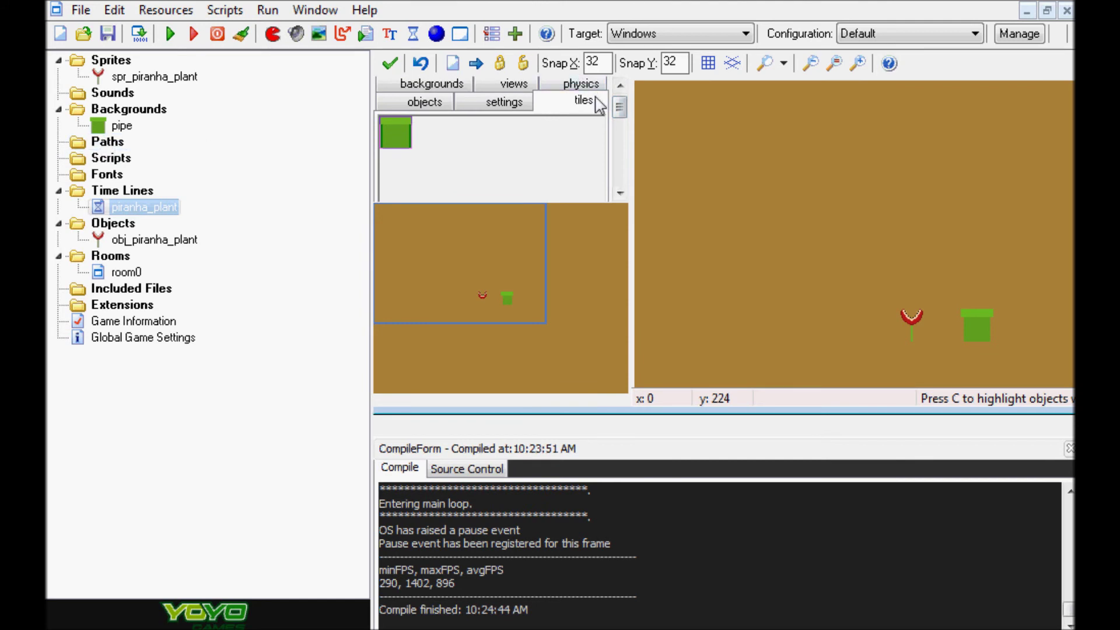
drag(622, 111, 622, 167)
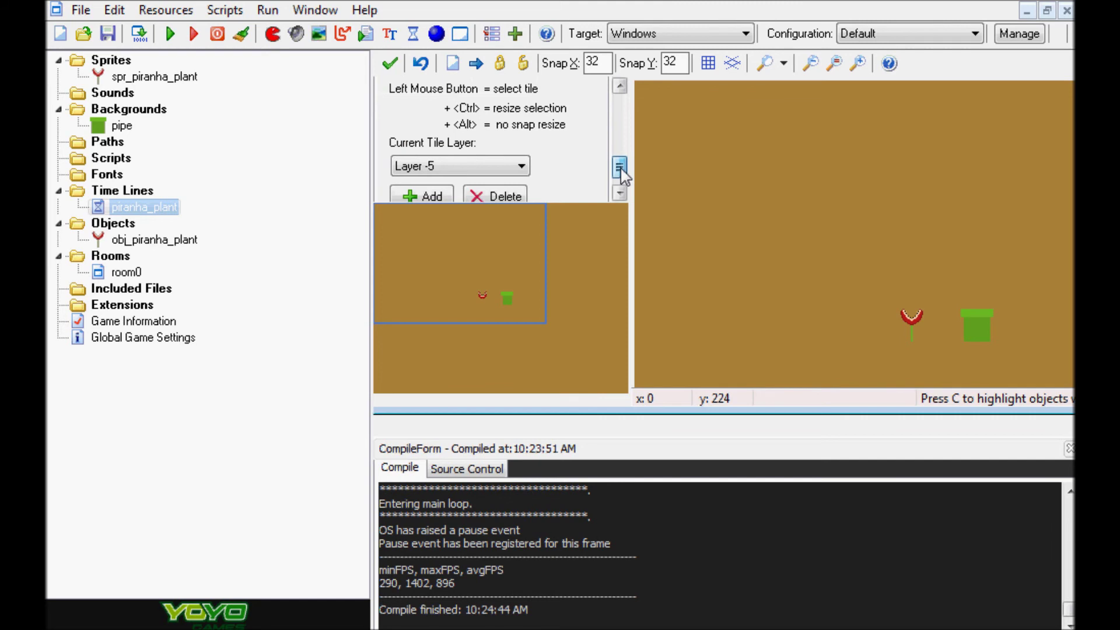
drag(621, 165, 621, 171)
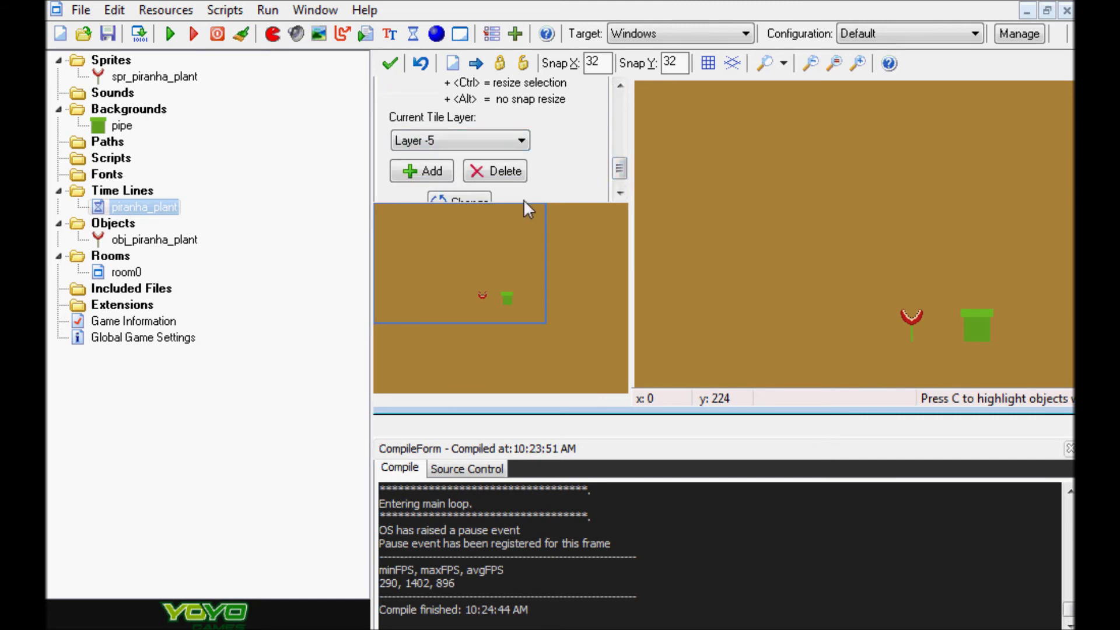
drag(523, 204, 523, 362)
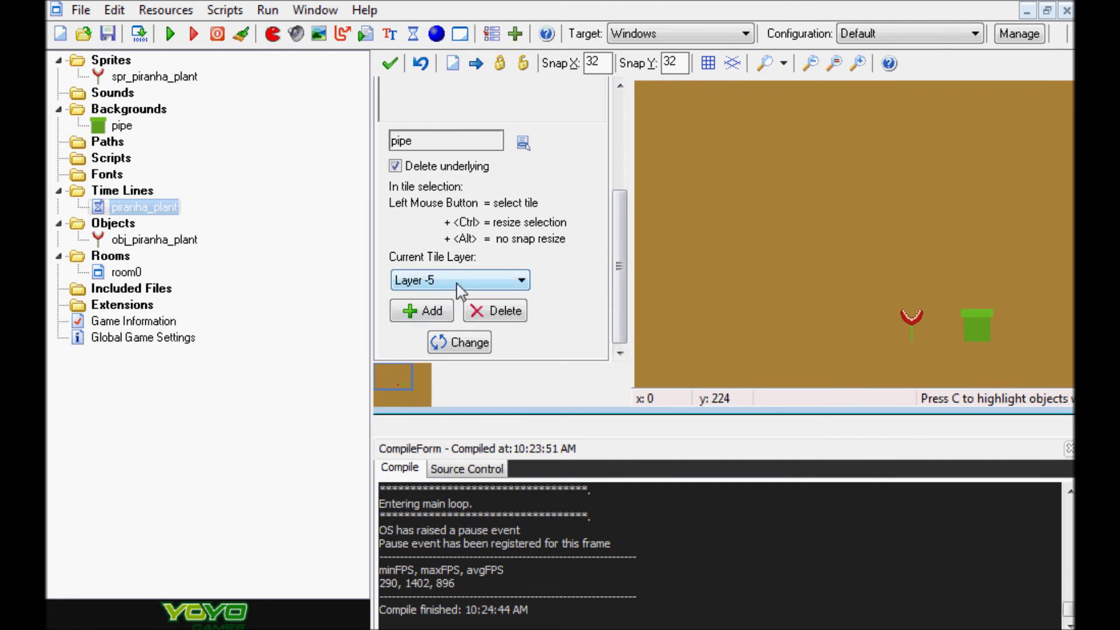
drag(620, 270, 621, 306)
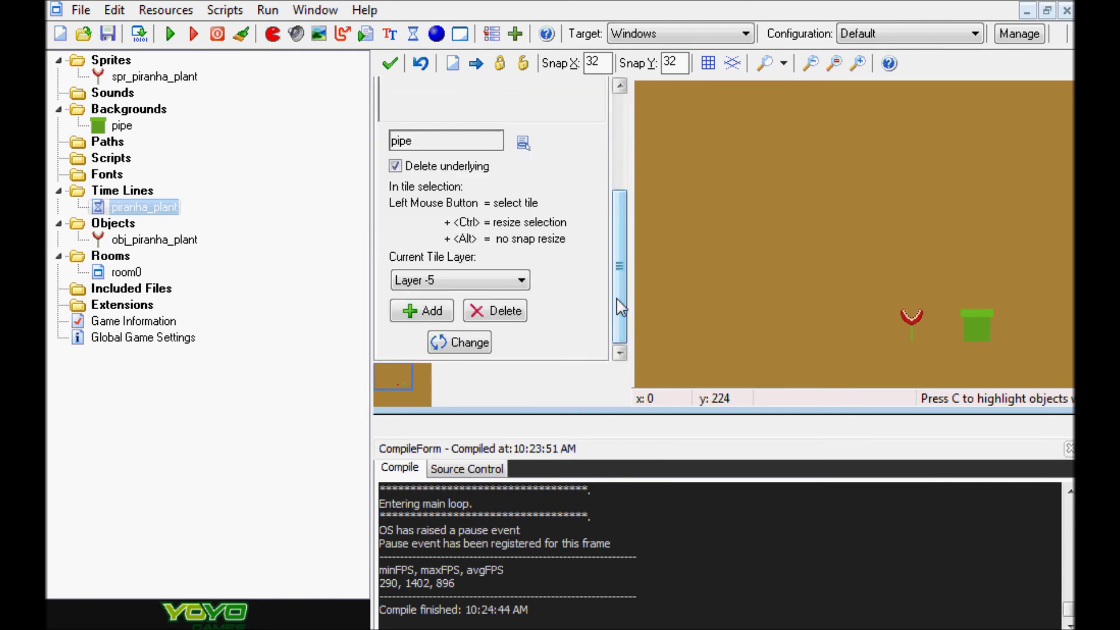
double_click(140, 240)
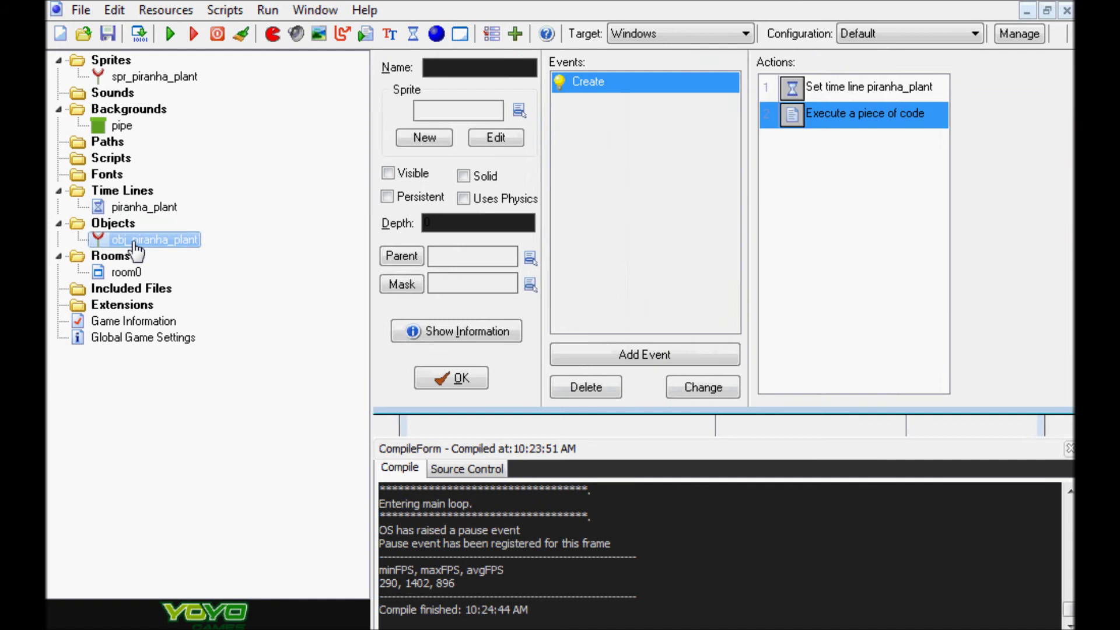
click(441, 379)
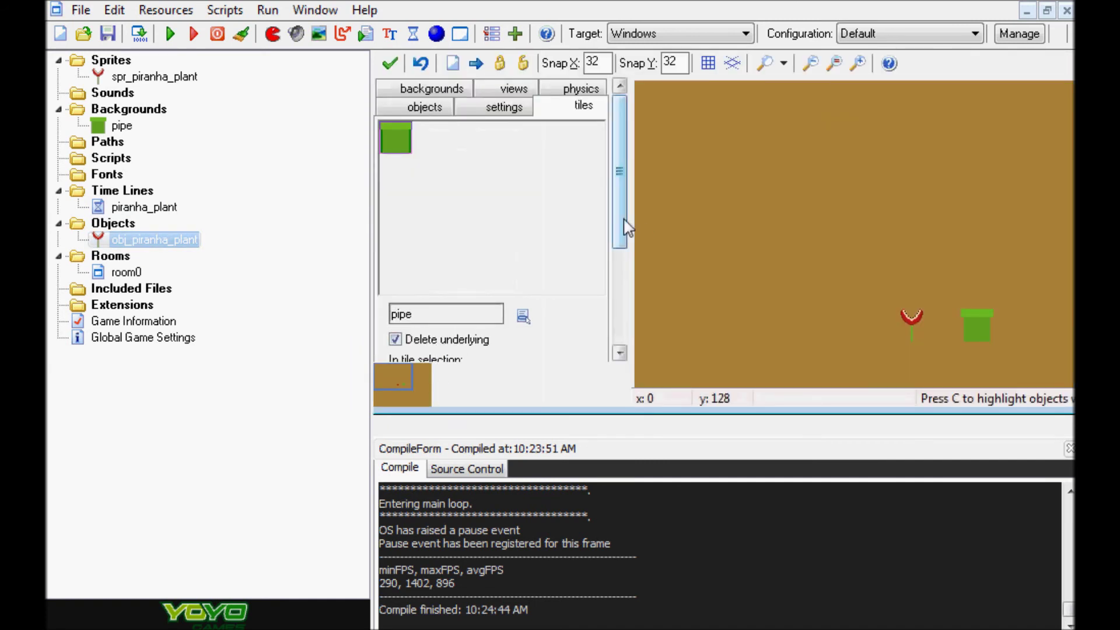
drag(625, 227, 623, 320)
Check the tile layer list and add Layer 0 with depth 0
click(494, 286)
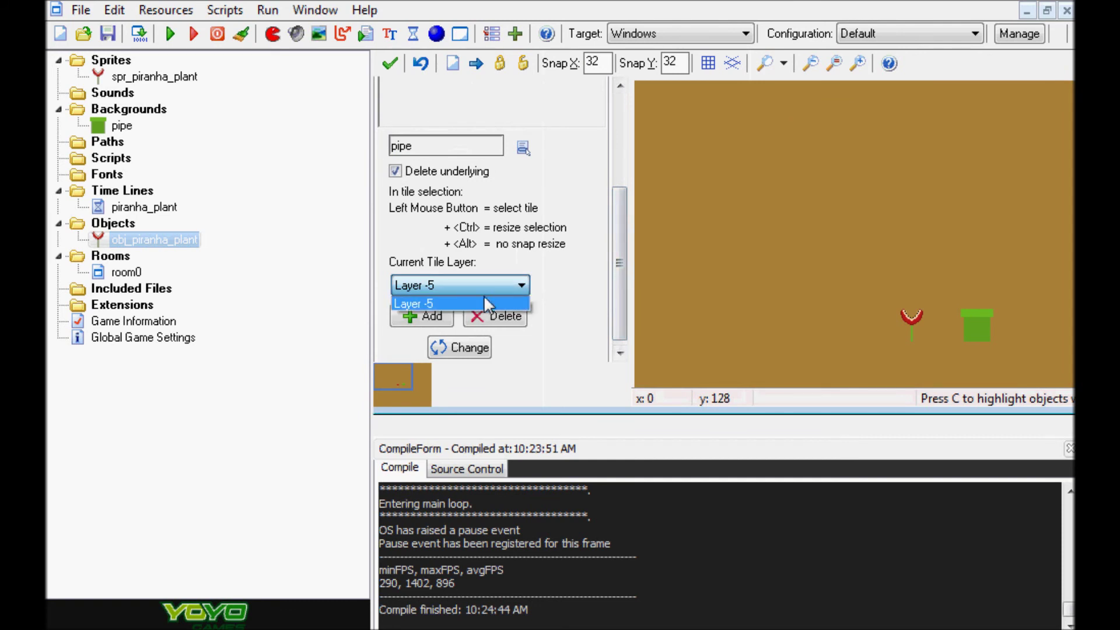
click(491, 292)
click(490, 292)
click(489, 292)
click(490, 292)
click(490, 292)
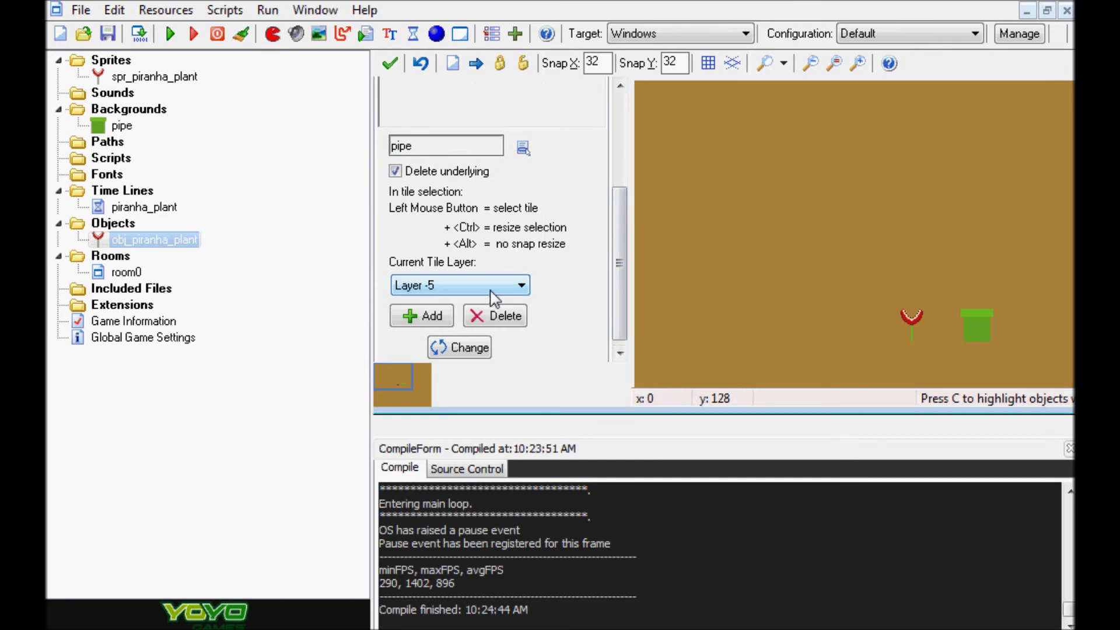
click(429, 319)
text(0)
key(Return)
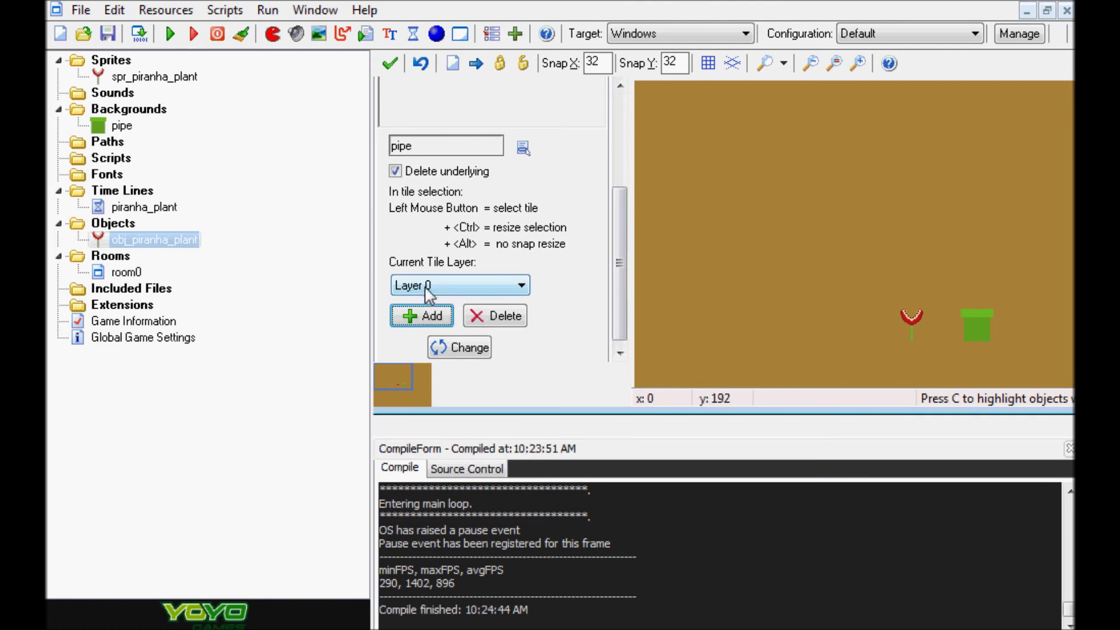
Test and delete a pipe tile on Layer 0, then change that layer's depth to 5
click(901, 312)
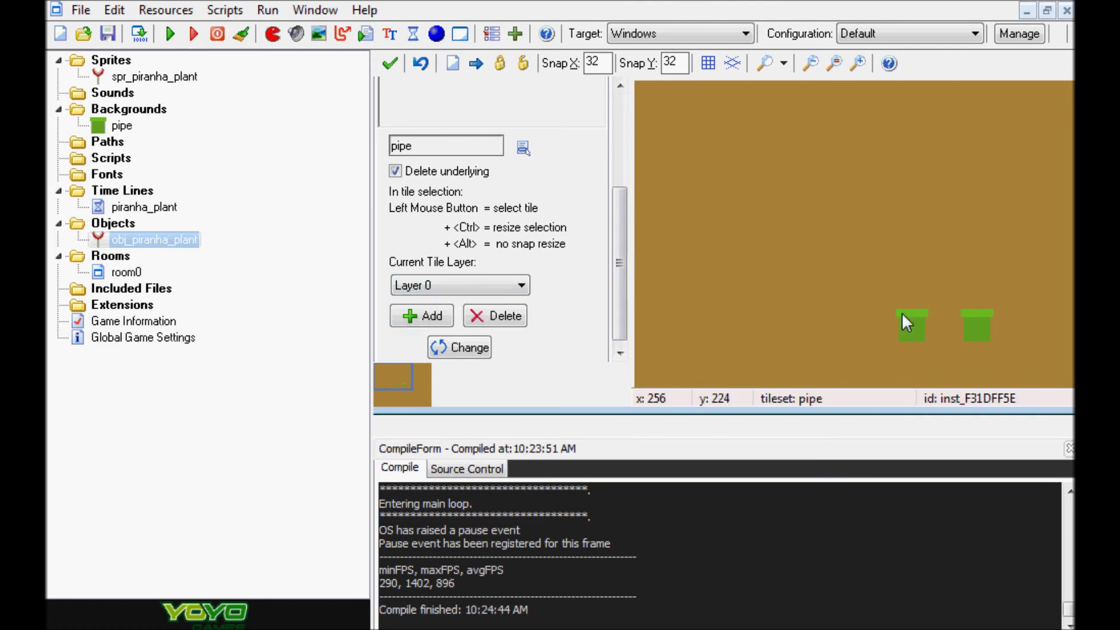
right_click(901, 312)
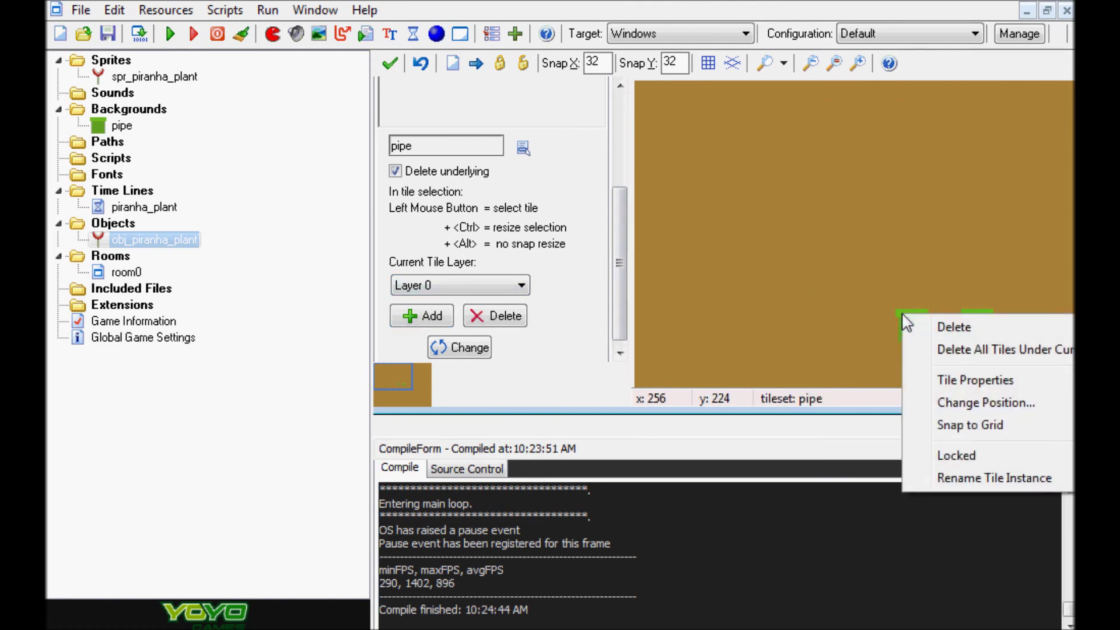
click(933, 325)
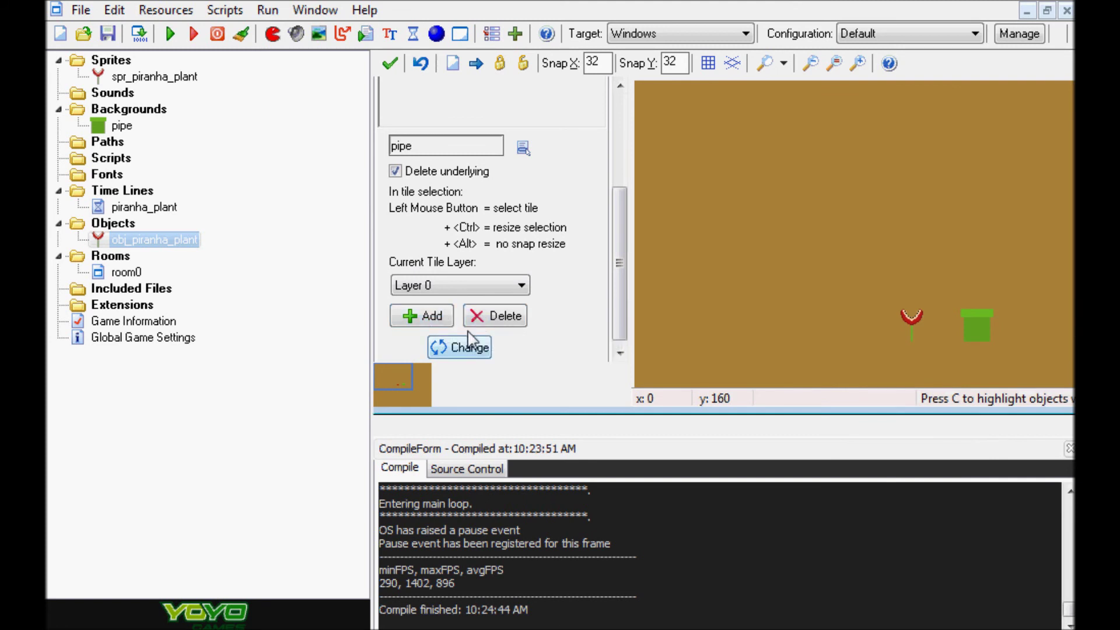
click(464, 286)
click(464, 300)
click(466, 348)
key(BackSpace)
text(5)
key(Return)
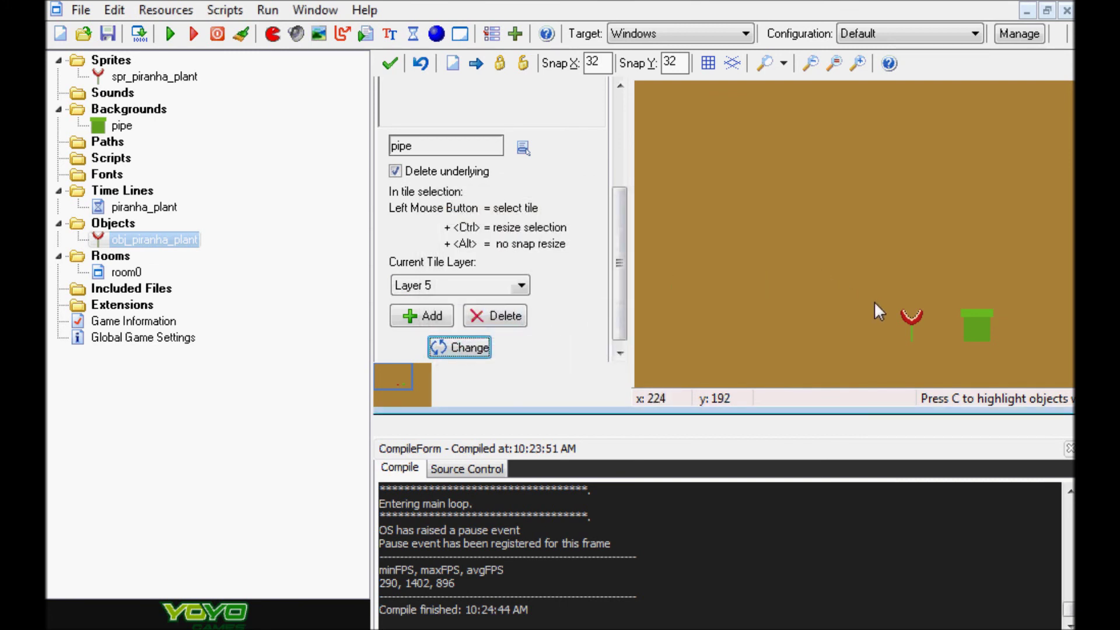
Place two pipe tiles beside and under the piranha plant, then delete both
click(892, 309)
click(909, 318)
right_click(877, 313)
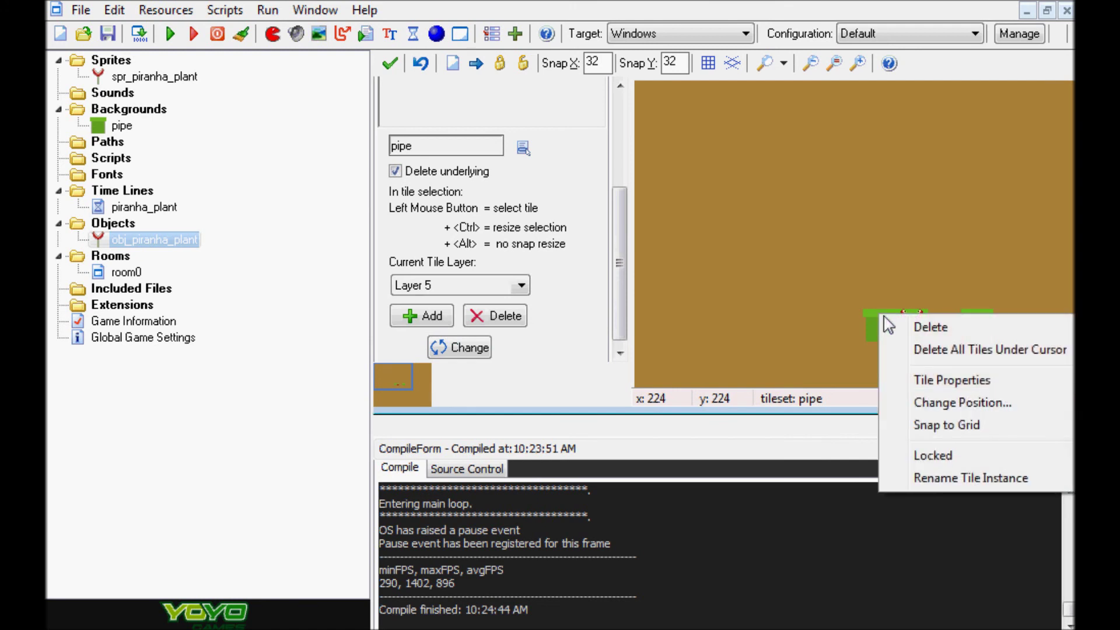
click(894, 322)
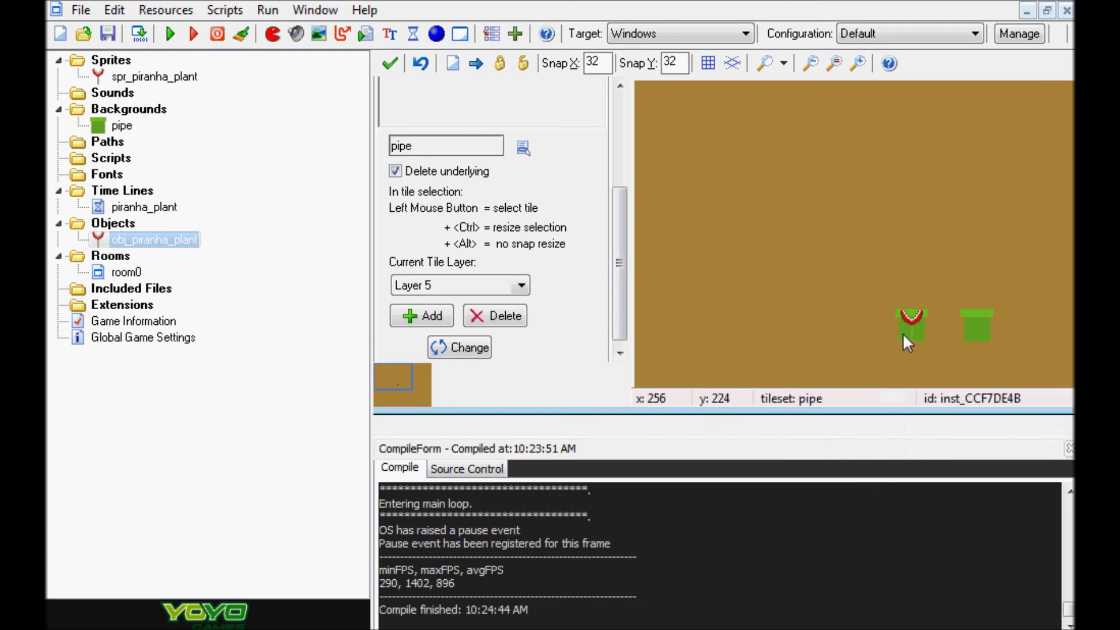
right_click(902, 336)
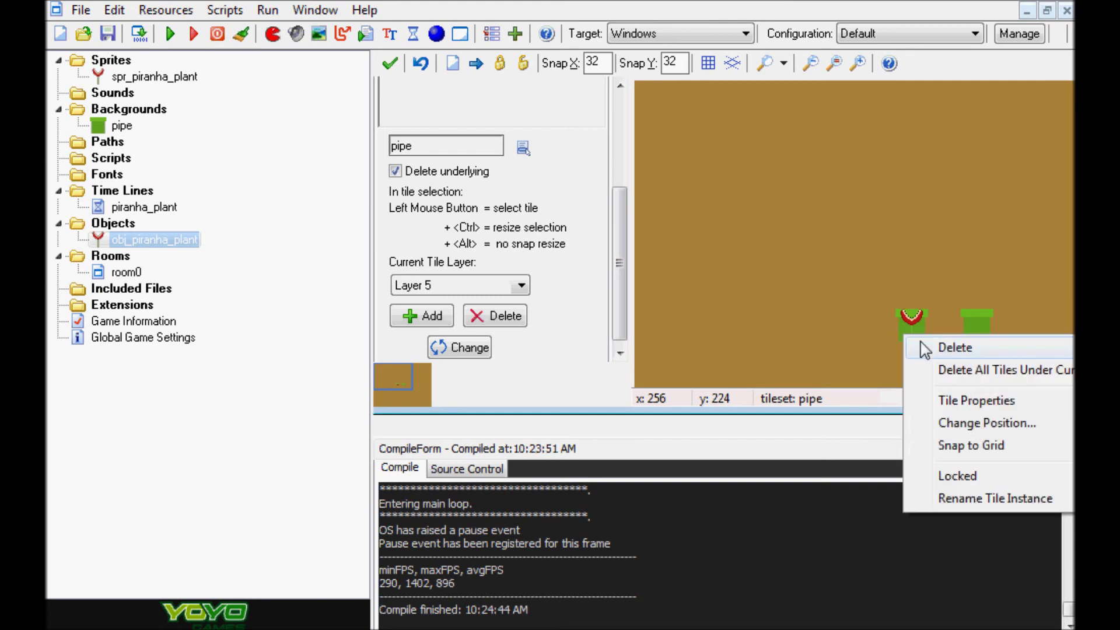
click(924, 347)
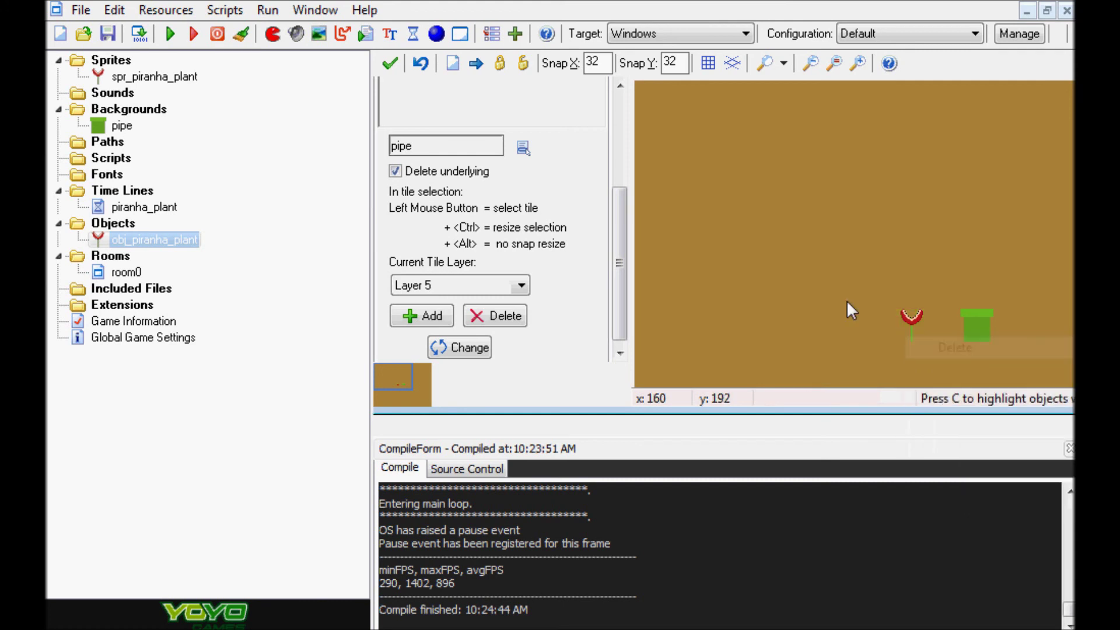
Add a tile layer at depth -5, test and delete a pipe tile, then open obj_piranha_plant
click(418, 320)
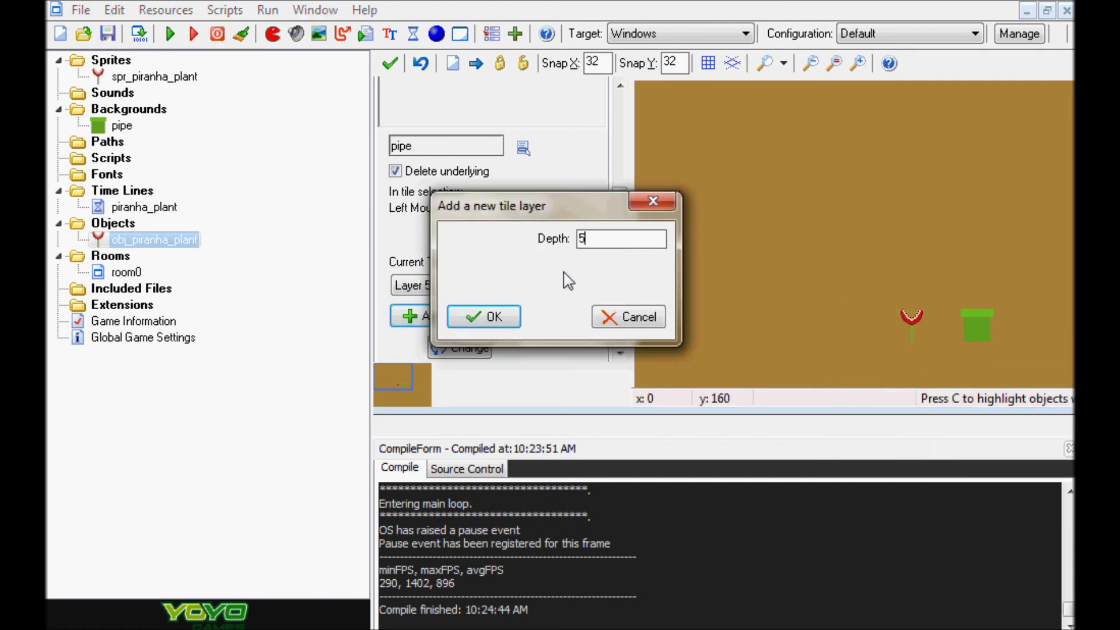
key(BackSpace)
text(-5)
key(Return)
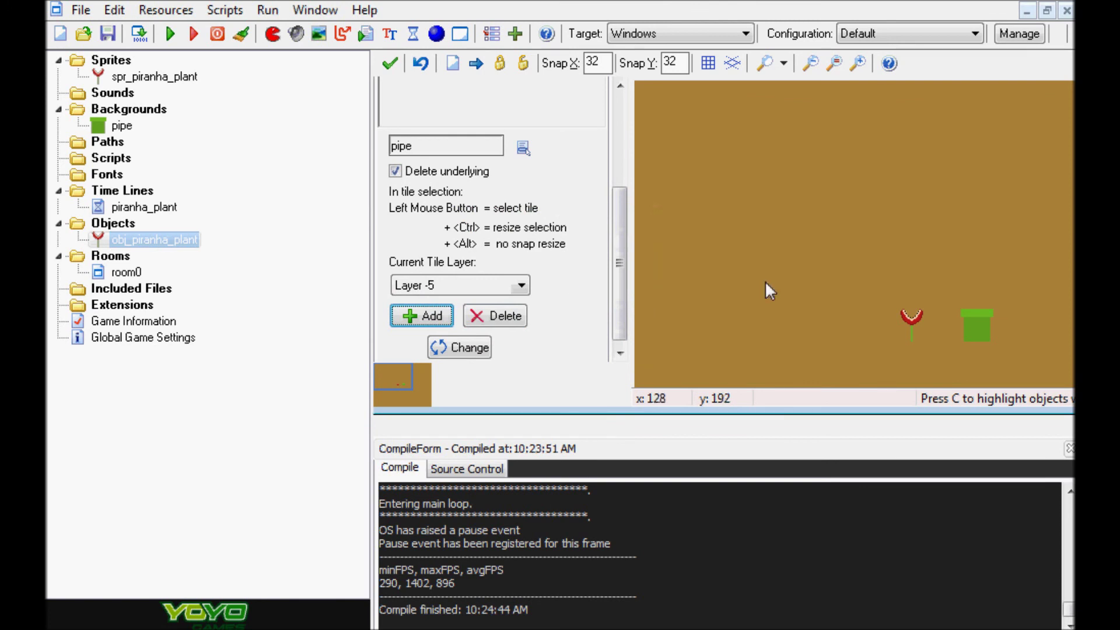
click(899, 313)
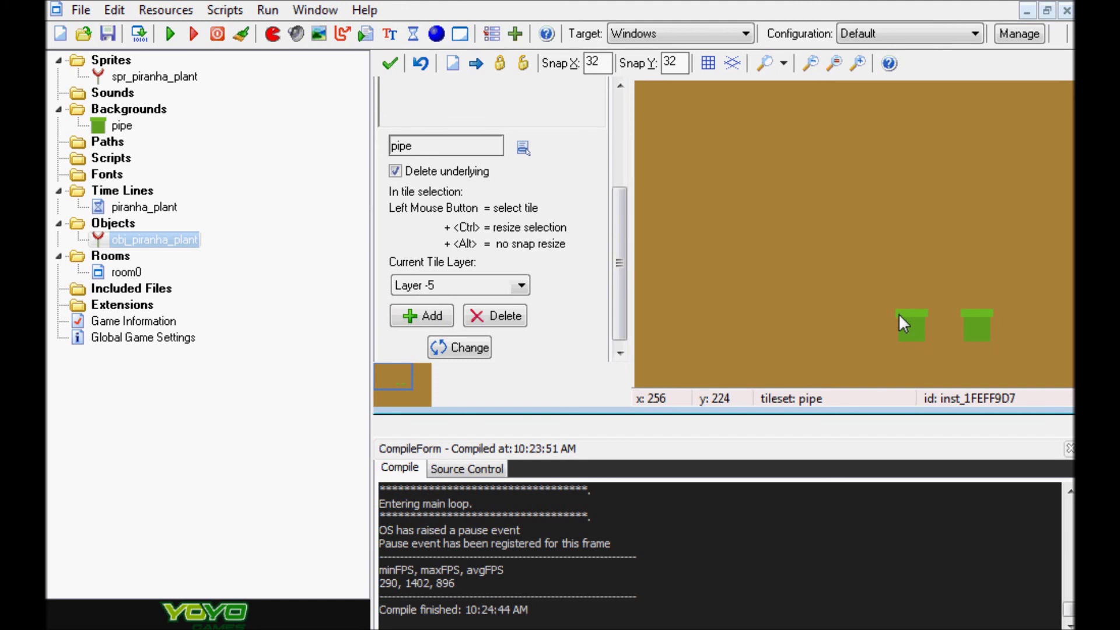
right_click(905, 324)
click(921, 336)
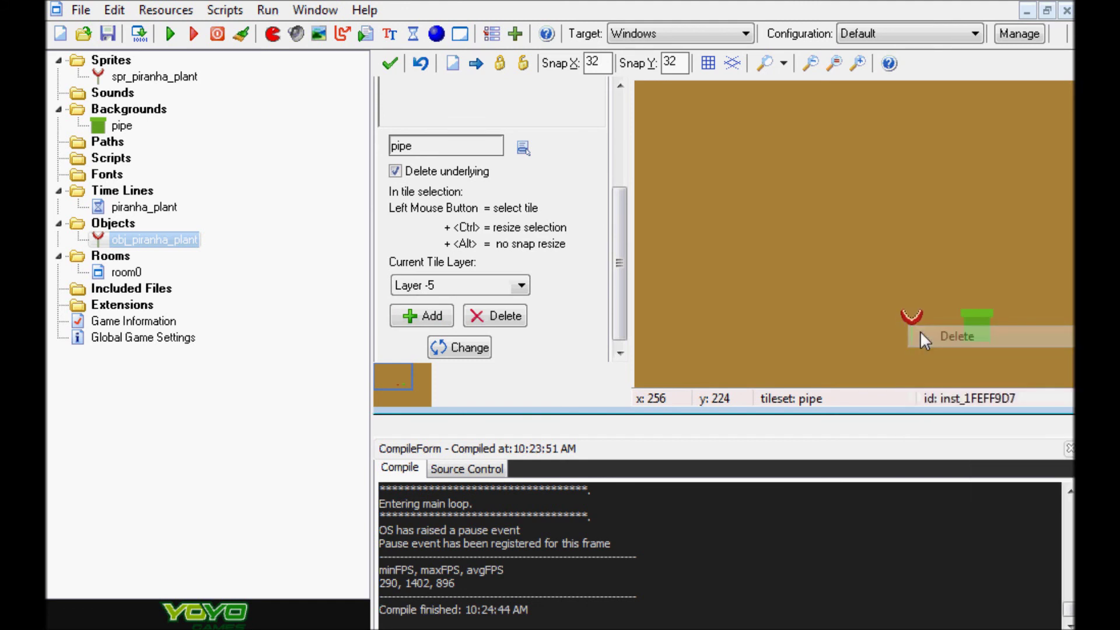
double_click(164, 241)
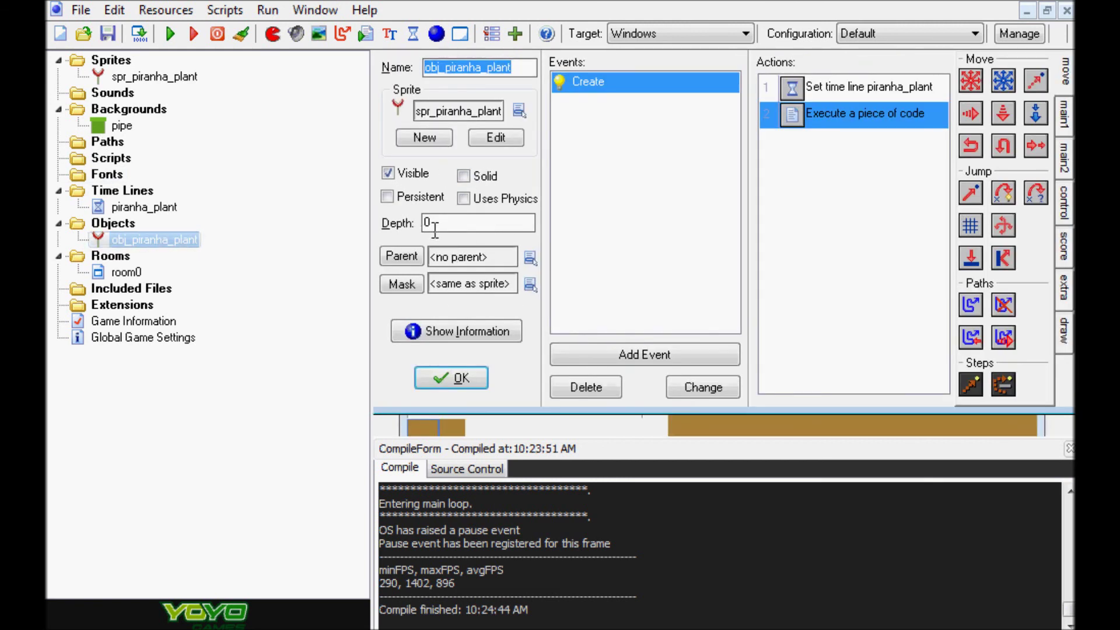
Confirm obj_piranha_plant's properties with OK to get back to room0's editor
click(443, 378)
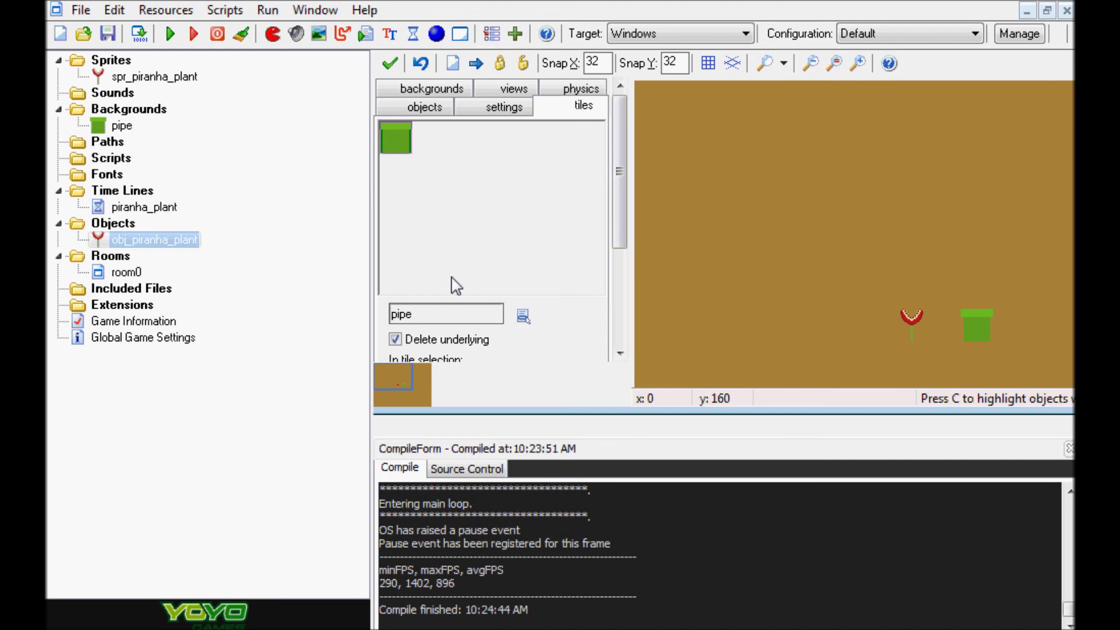
Run the game and reposition its window to watch the plants beside the pipe
click(169, 34)
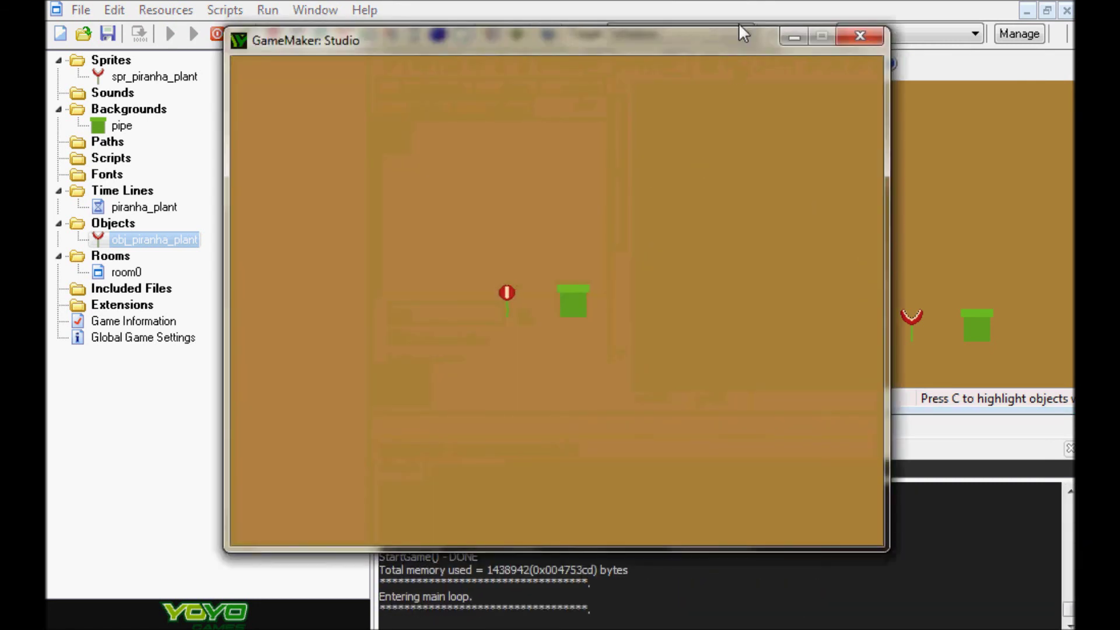
drag(734, 40, 712, 103)
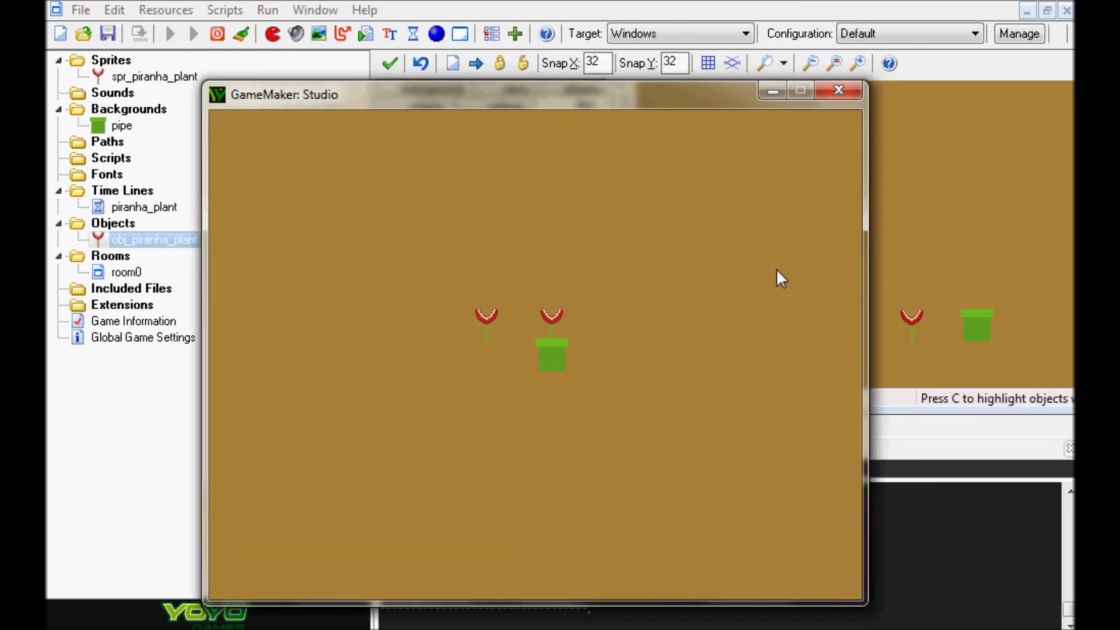